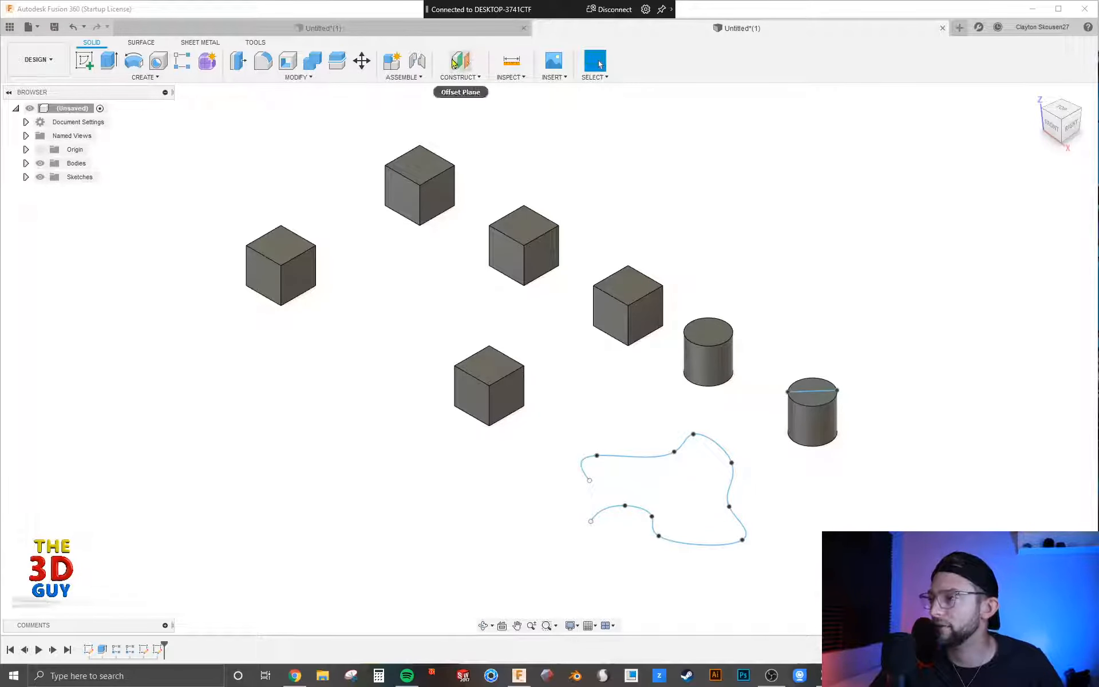
Create an offset construction plane 2.00 in out from the front face of the leftmost cube
click(460, 78)
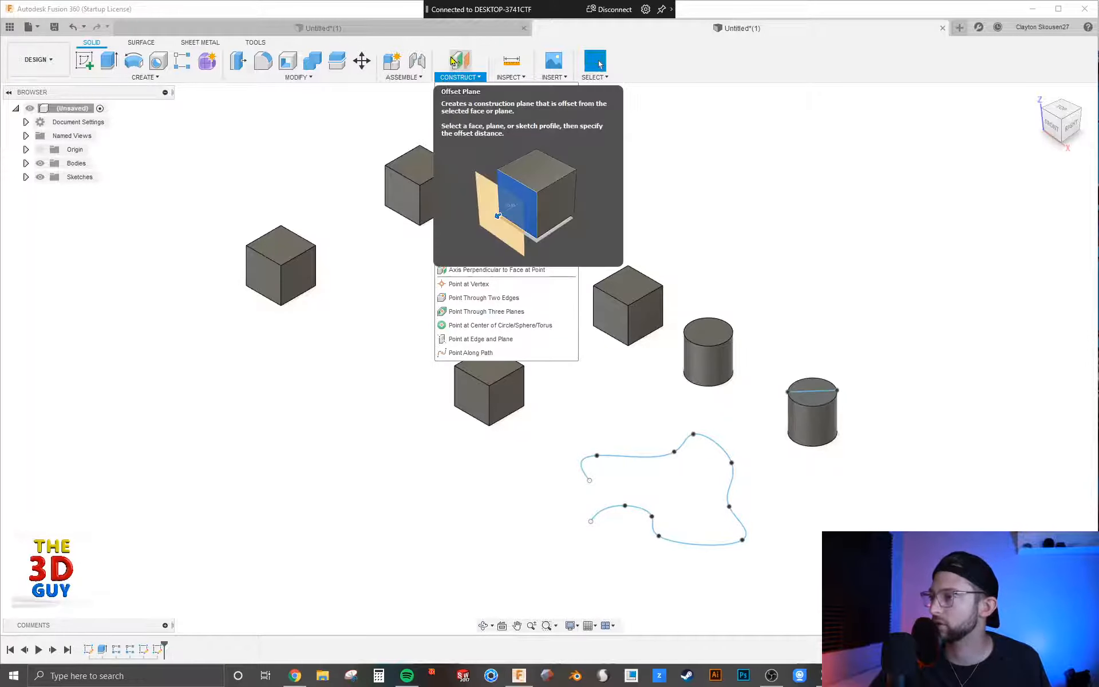
click(524, 103)
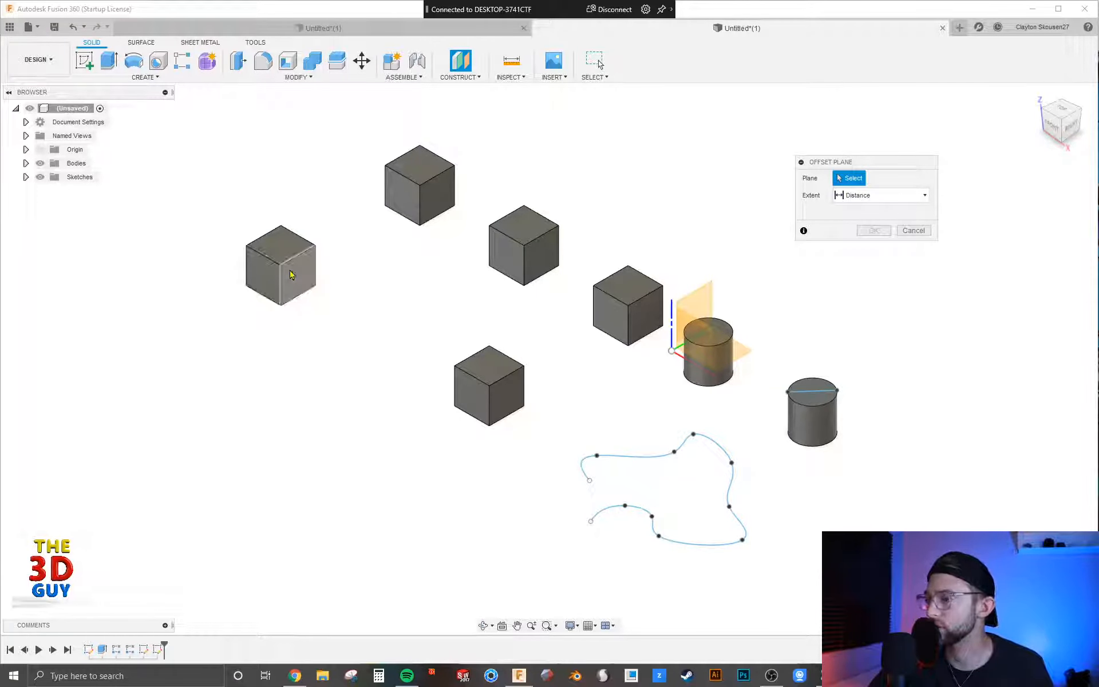
click(256, 277)
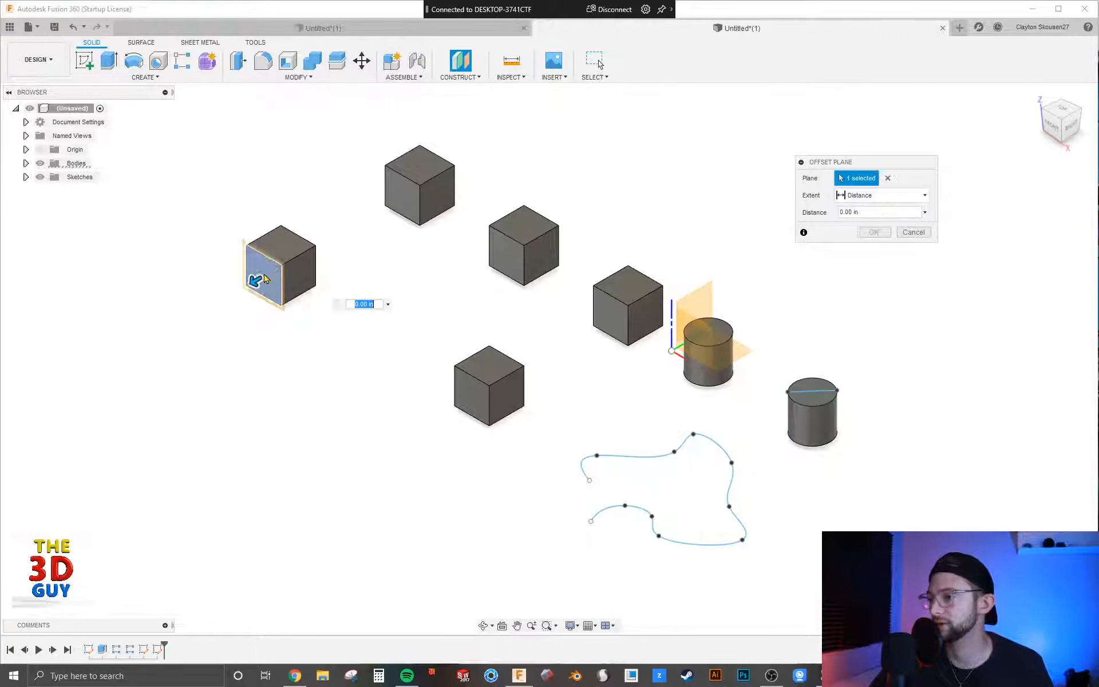
drag(255, 282, 221, 327)
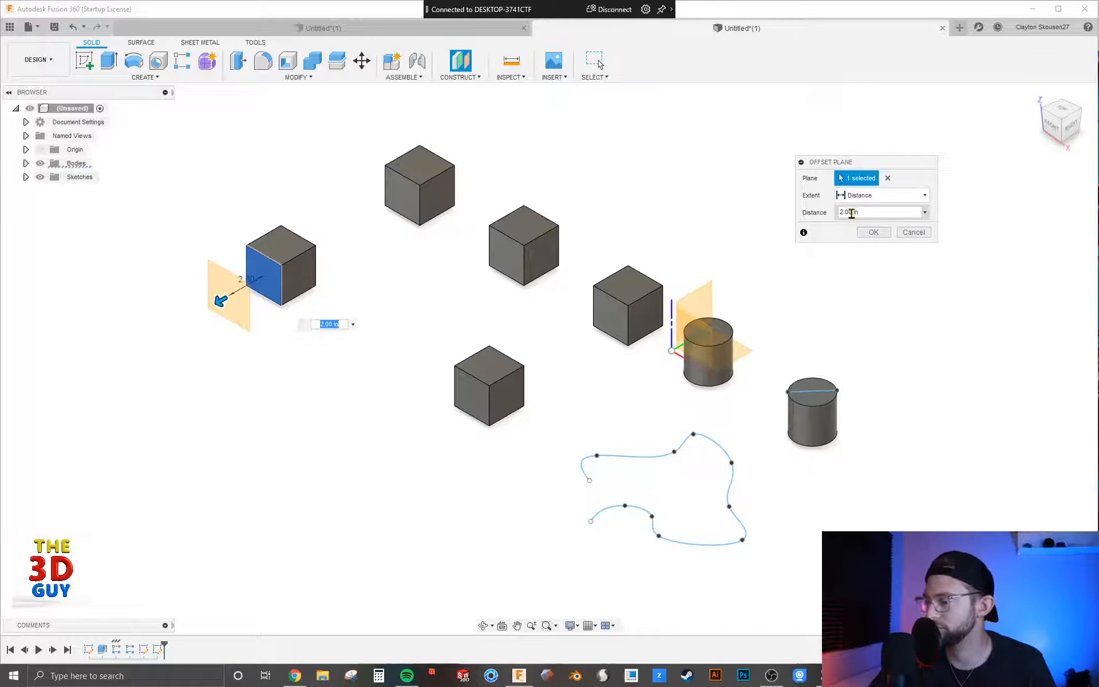
click(880, 238)
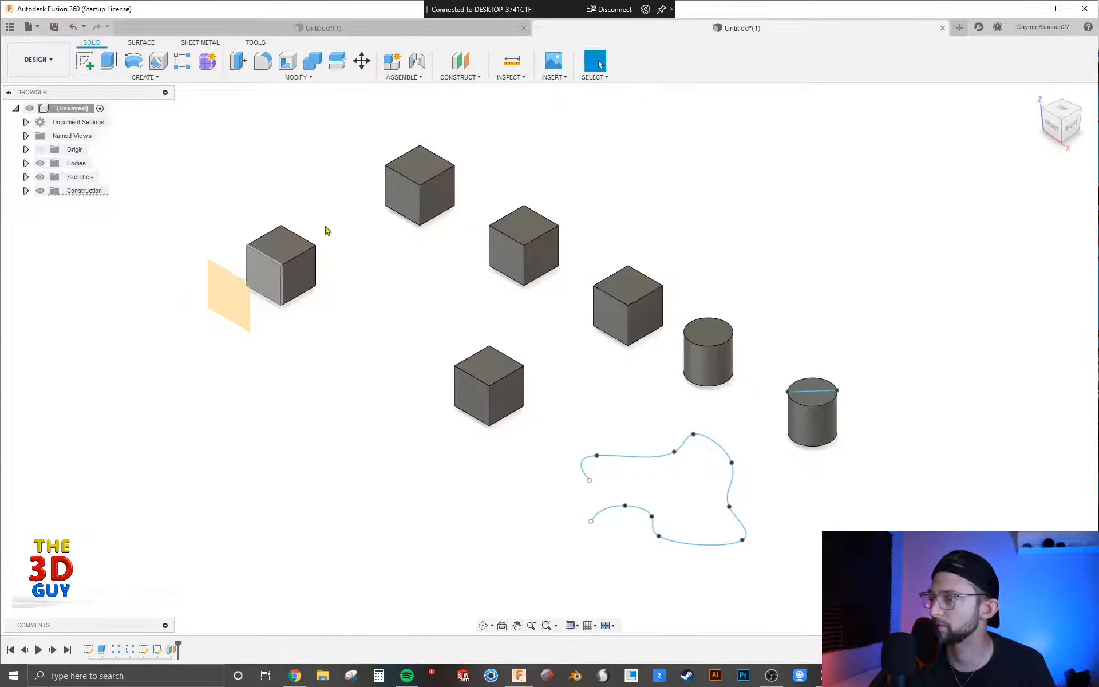
Create a tilted Plane at Angle about the top front edge of the rearmost cube
click(462, 79)
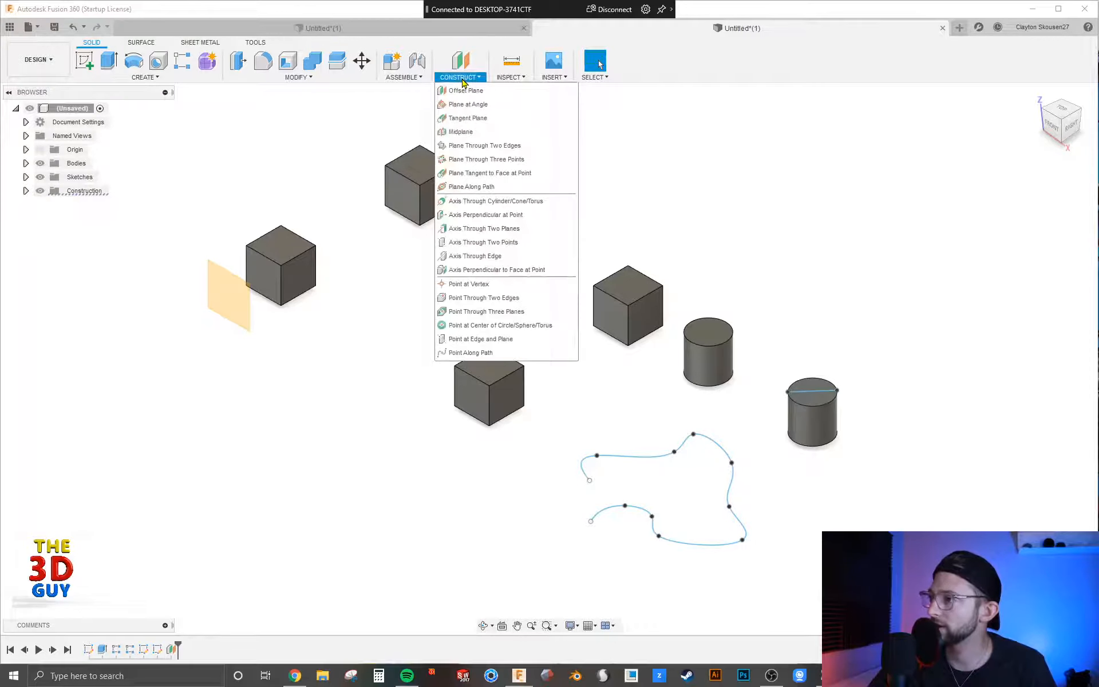
click(458, 109)
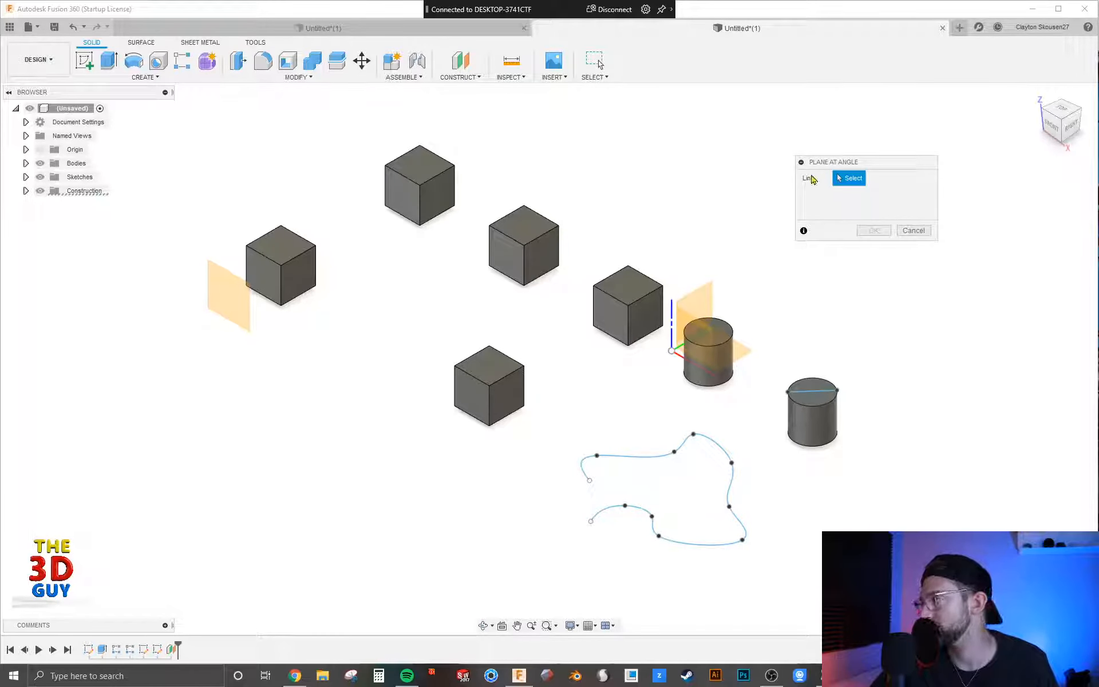
click(410, 168)
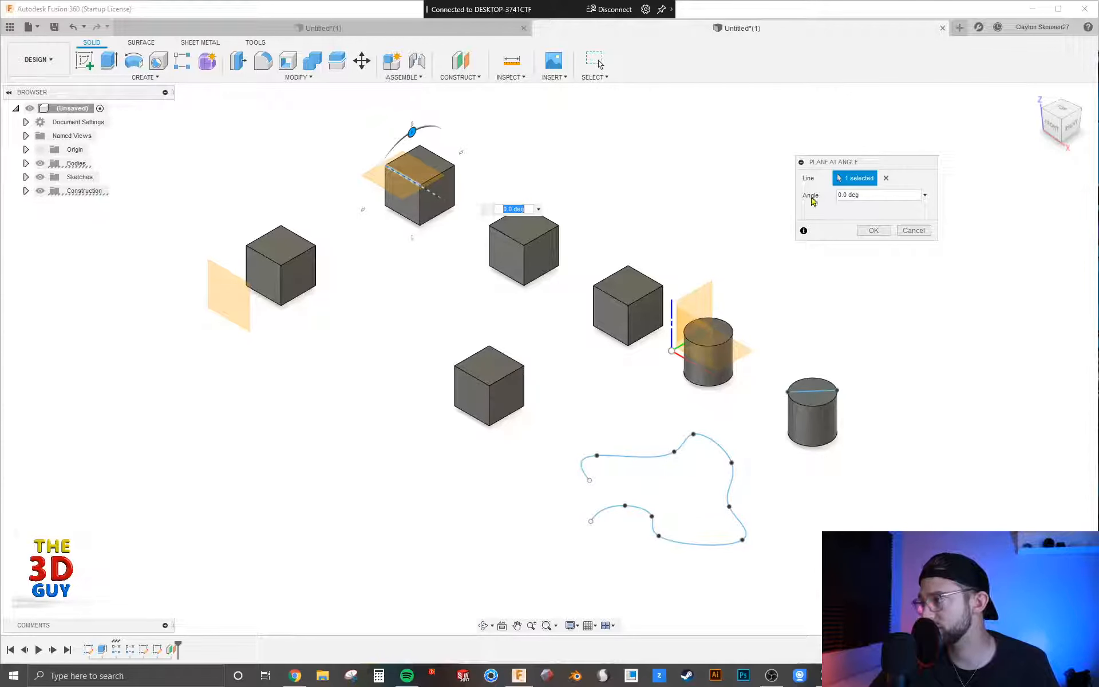
drag(409, 130, 400, 173)
click(871, 230)
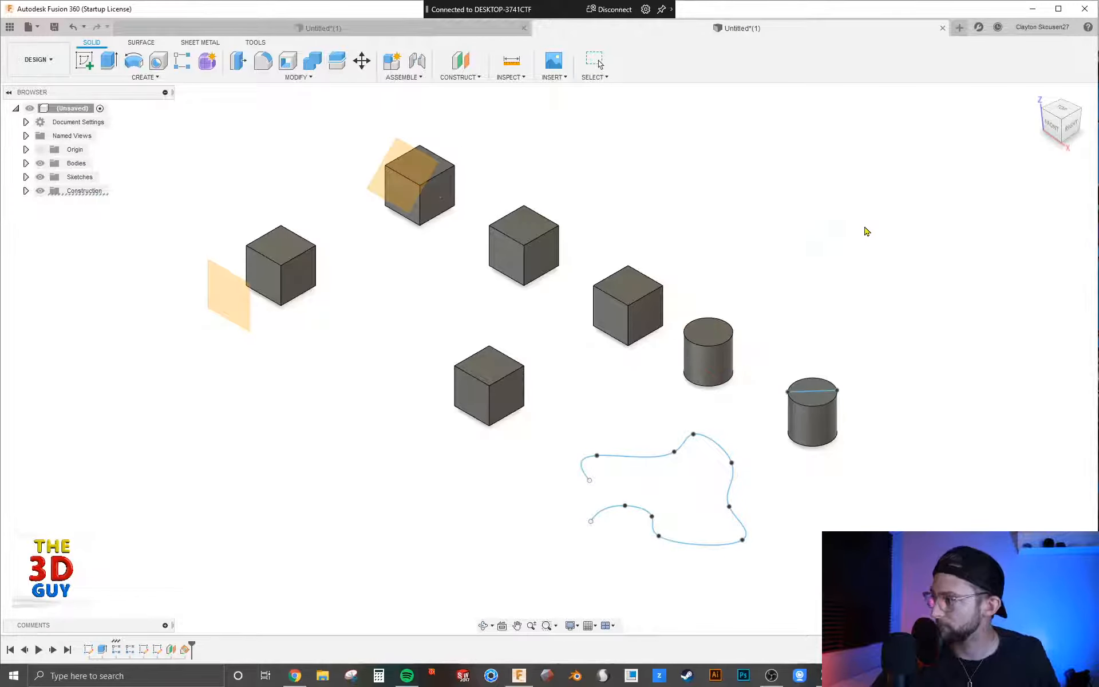
Create a tangent plane on the side face of the cylinder without a sketch line, rotated to -260.0 degrees
click(460, 80)
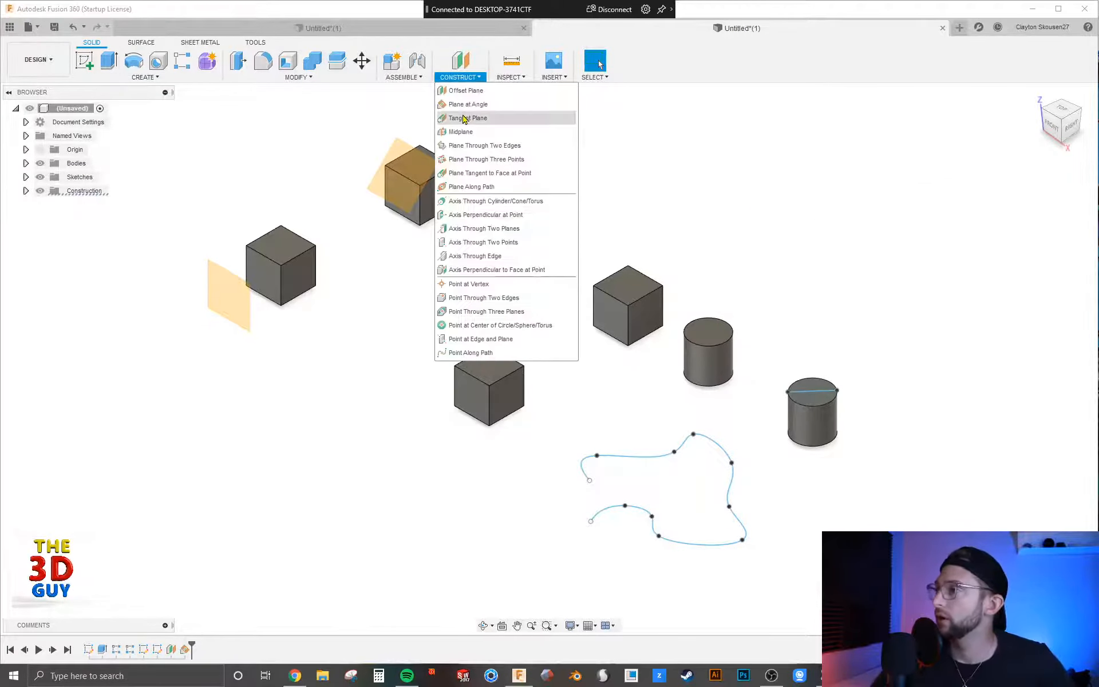
click(462, 120)
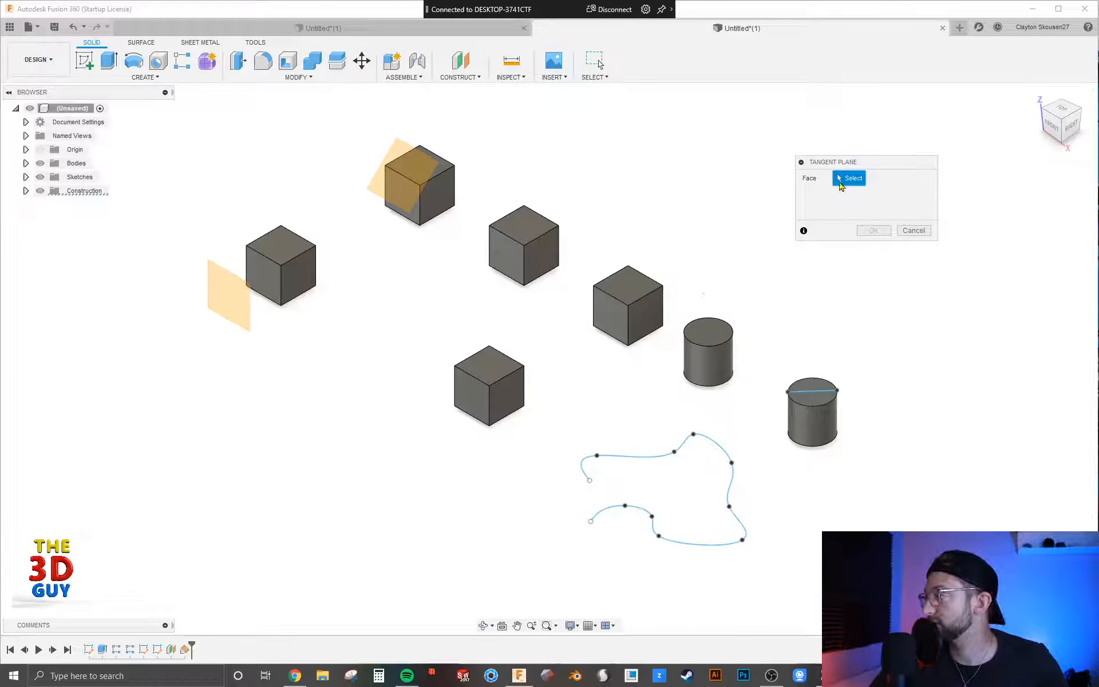
click(703, 370)
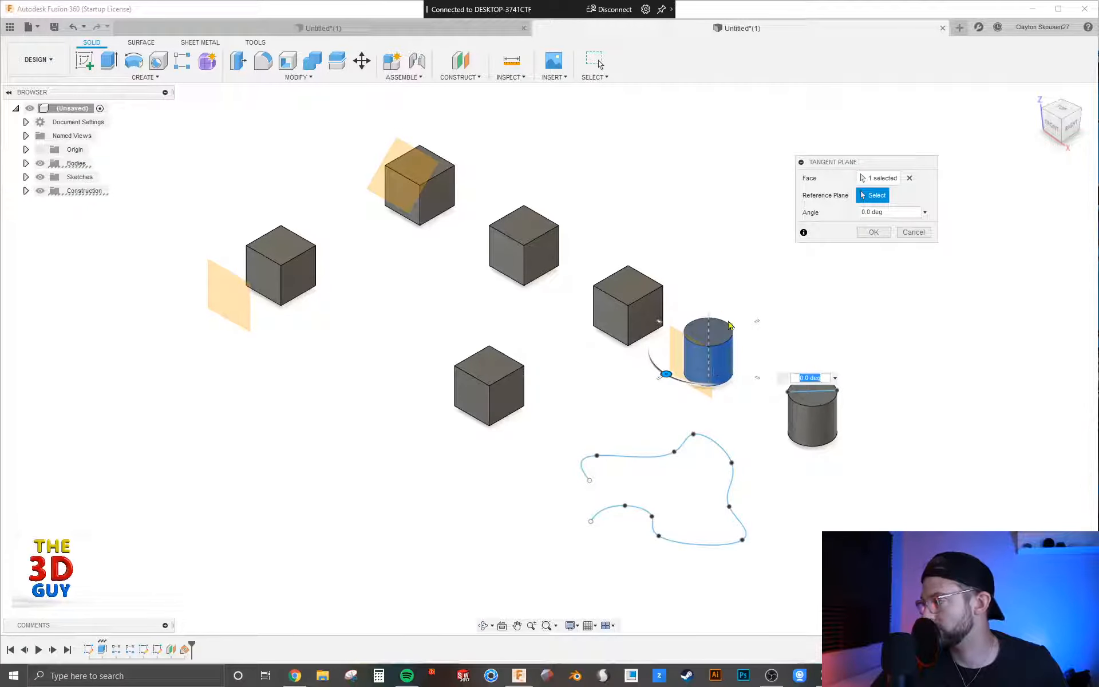
drag(664, 374, 746, 369)
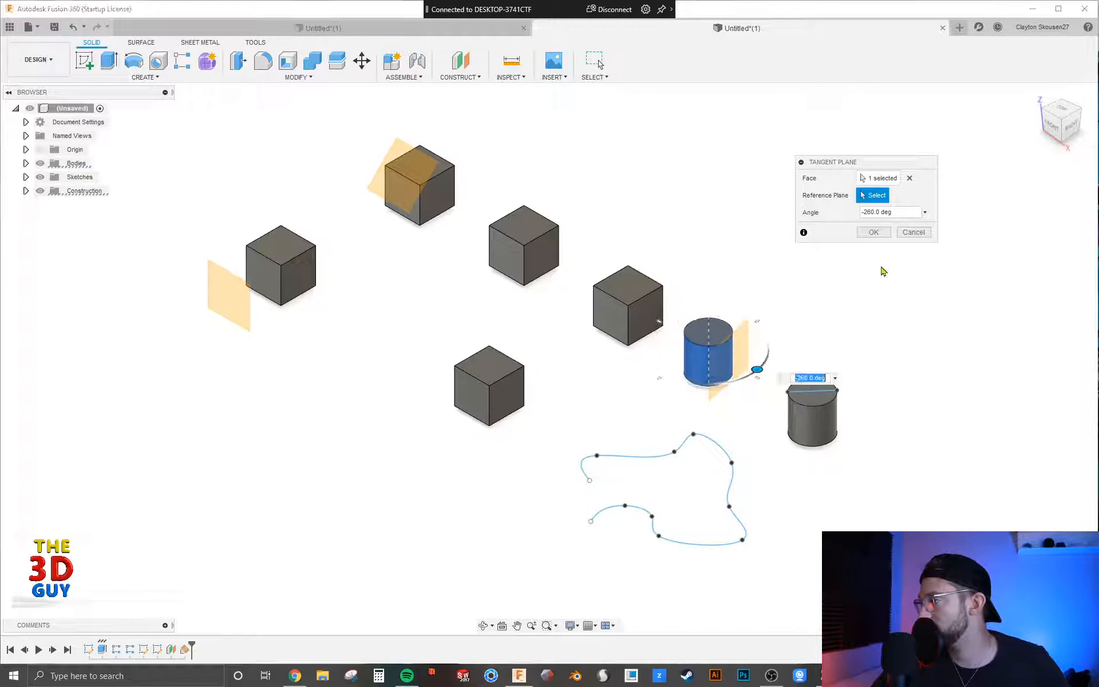
click(869, 232)
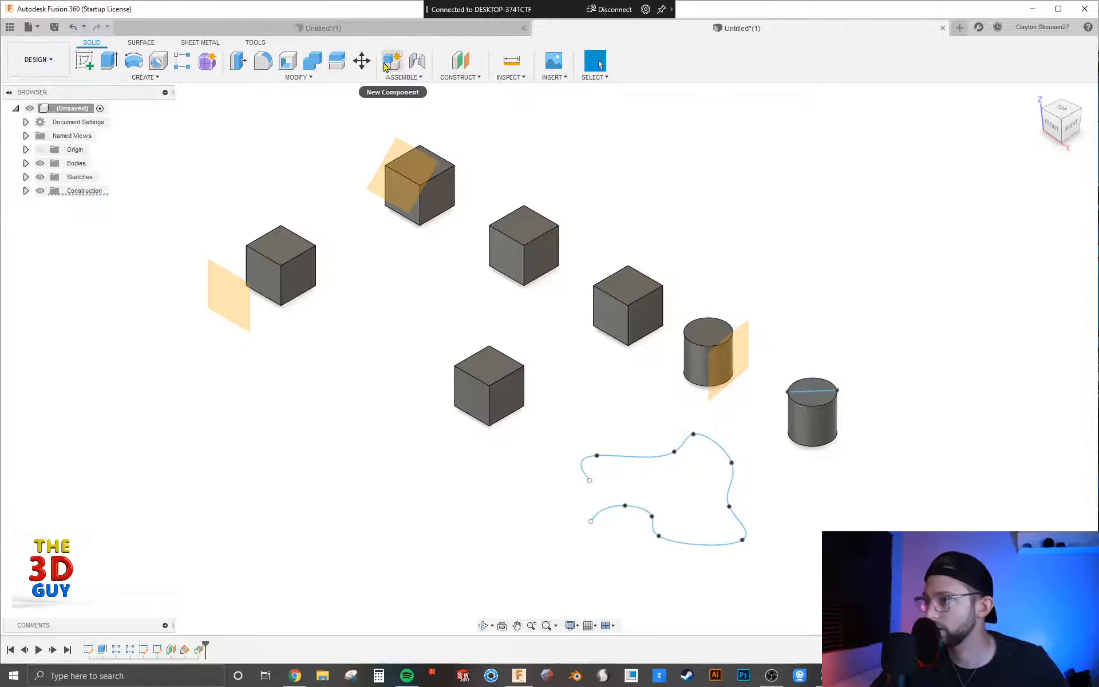
Create a midplane between the front and back faces of the middle cube in the row of three
click(451, 78)
click(465, 132)
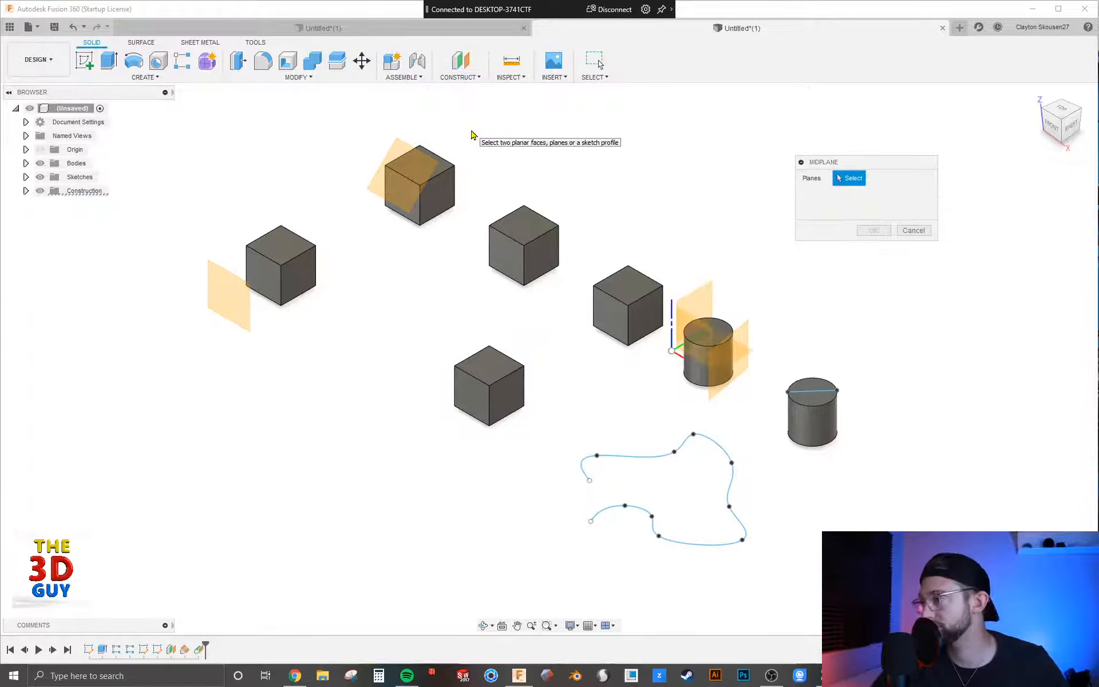
click(509, 266)
shift+middle_drag(547, 336, 679, 292)
click(741, 308)
scroll(680, 292, down, 1)
scroll(541, 240, up, 3)
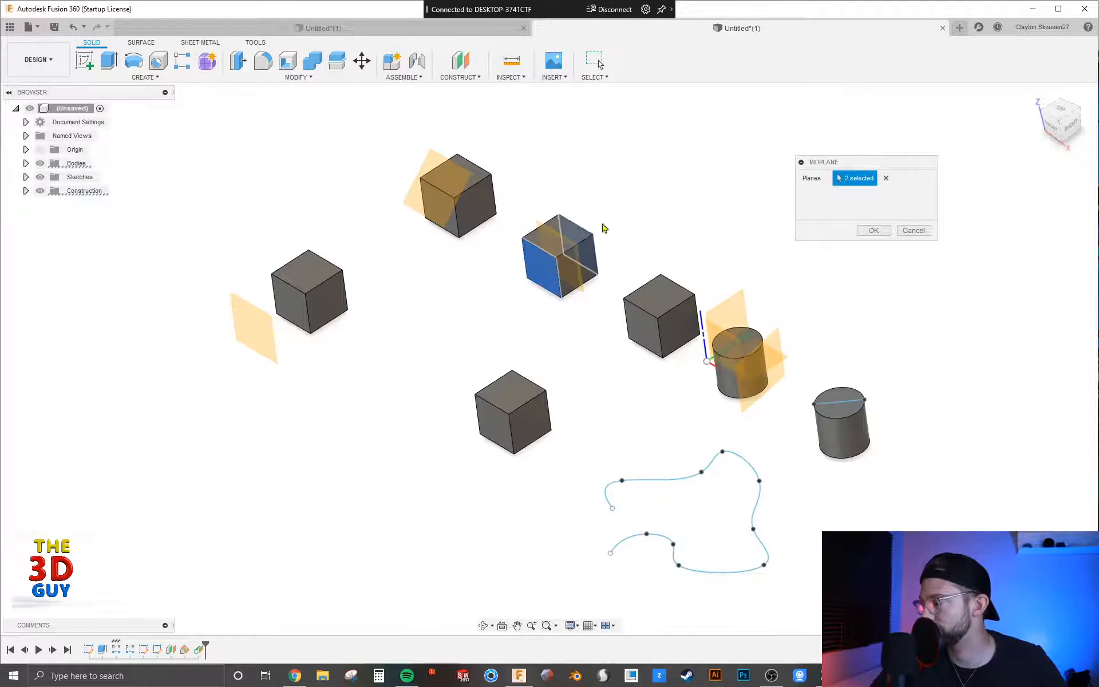
shift+middle_drag(604, 228, 616, 218)
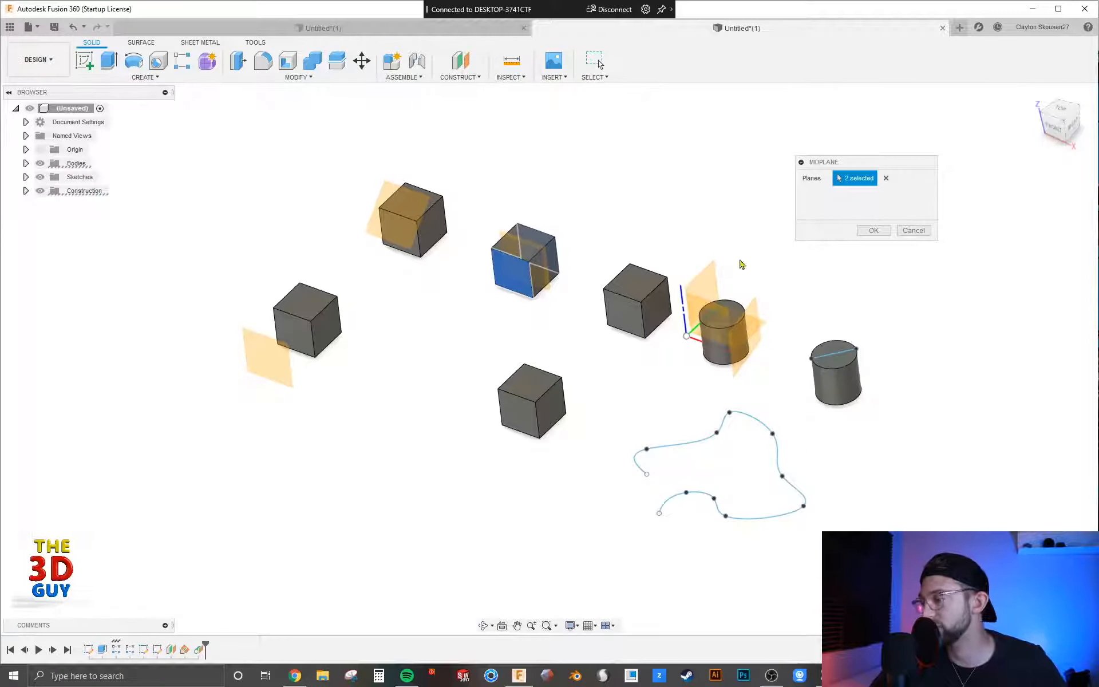
click(873, 230)
Create a plane through two diagonally opposite edges of the cube beside the first cylinder, from top edge to bottom edge
click(471, 79)
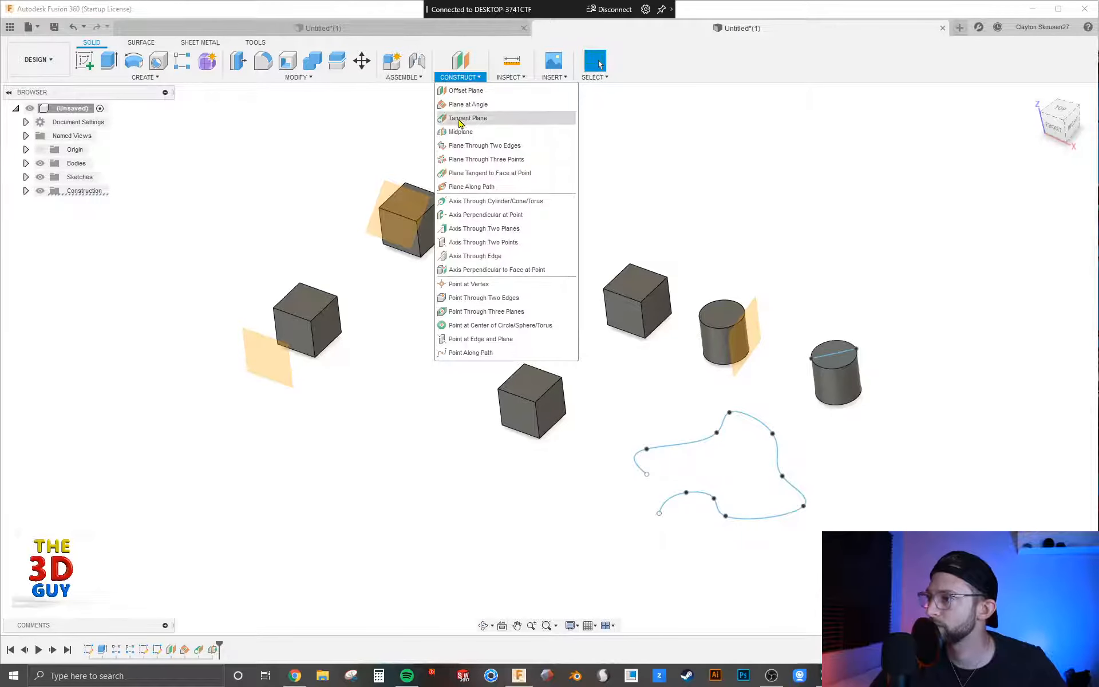
click(480, 146)
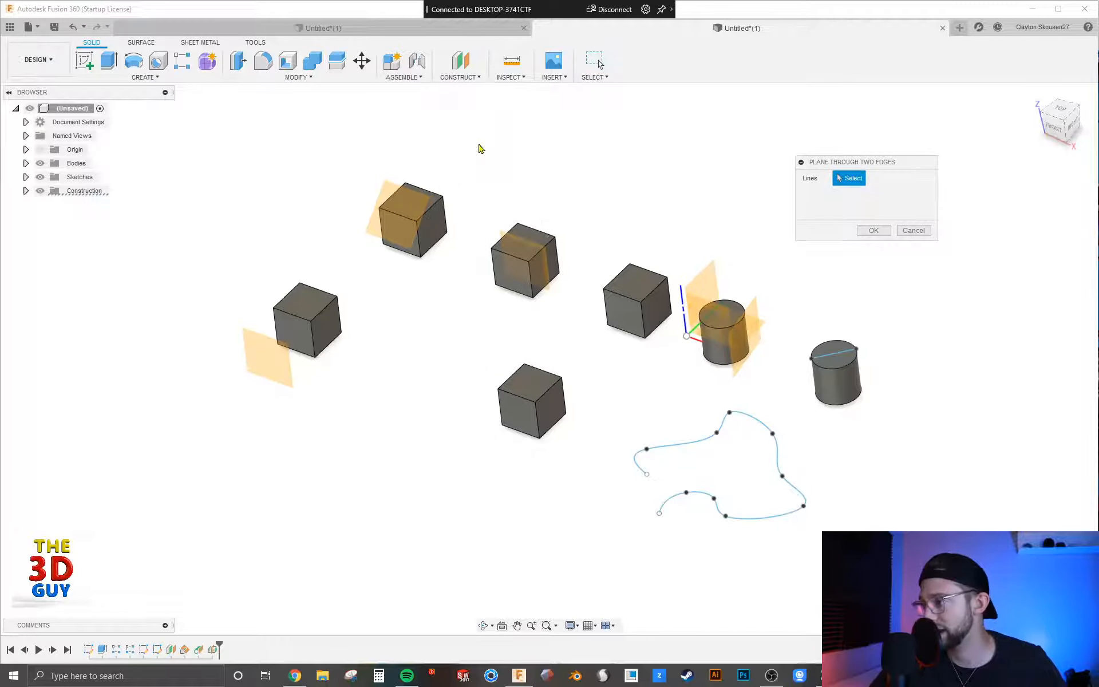
click(655, 293)
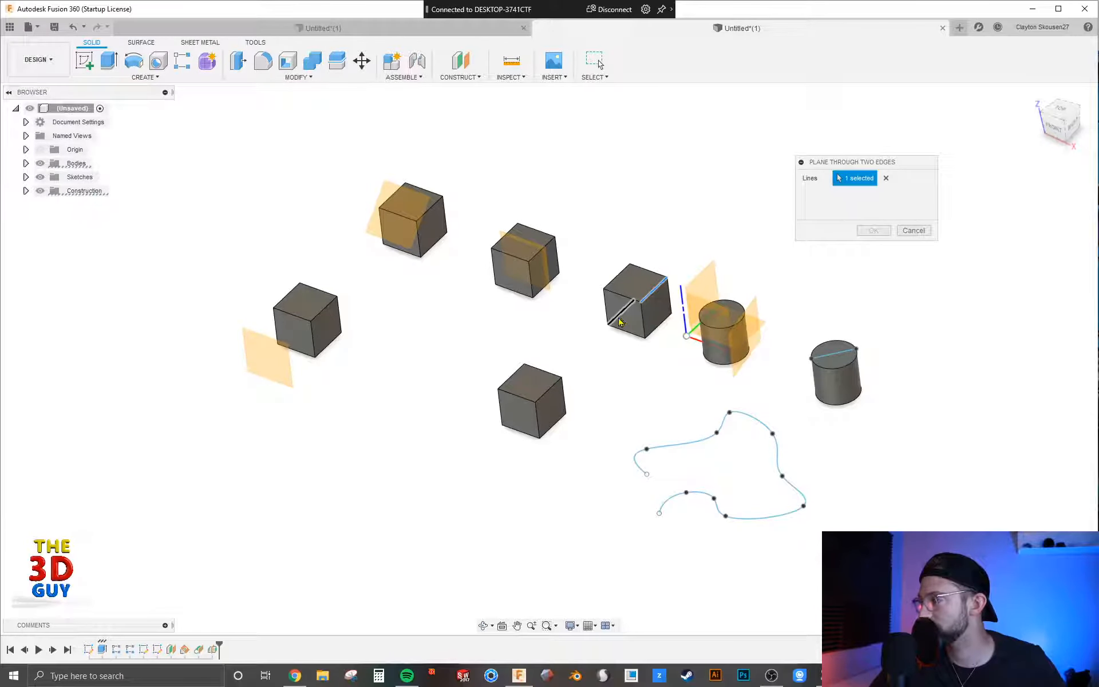
shift+middle_drag(621, 322, 644, 301)
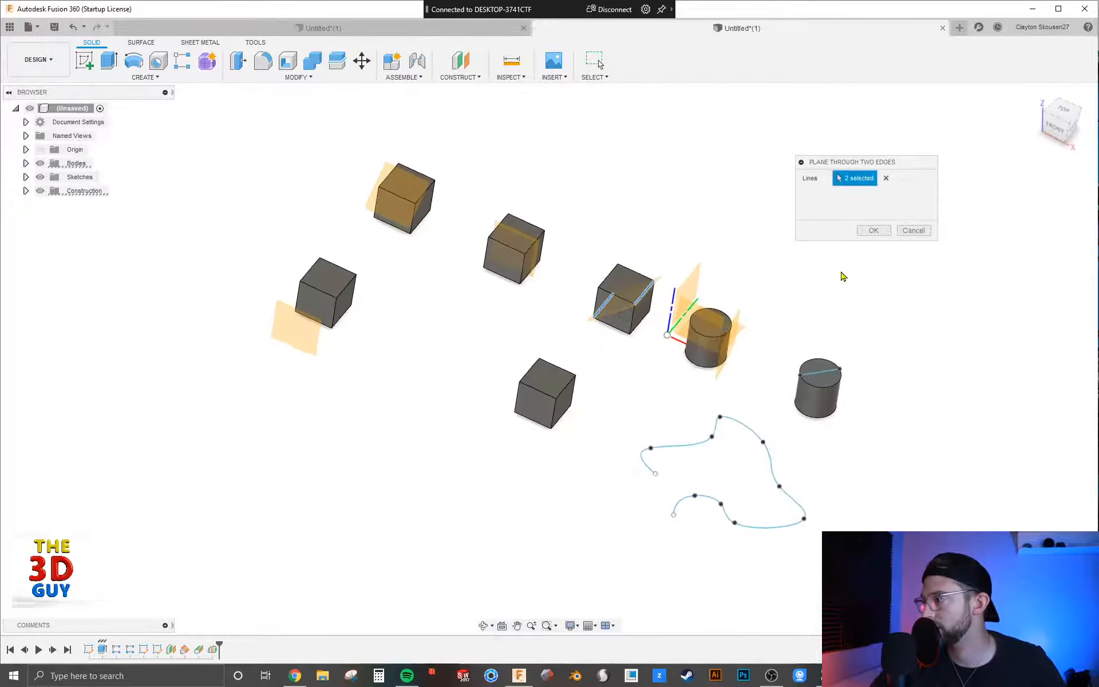
click(876, 232)
Create a plane through three points on the cube nearest the spline: two opposite top corners and the bottom front corner
click(456, 76)
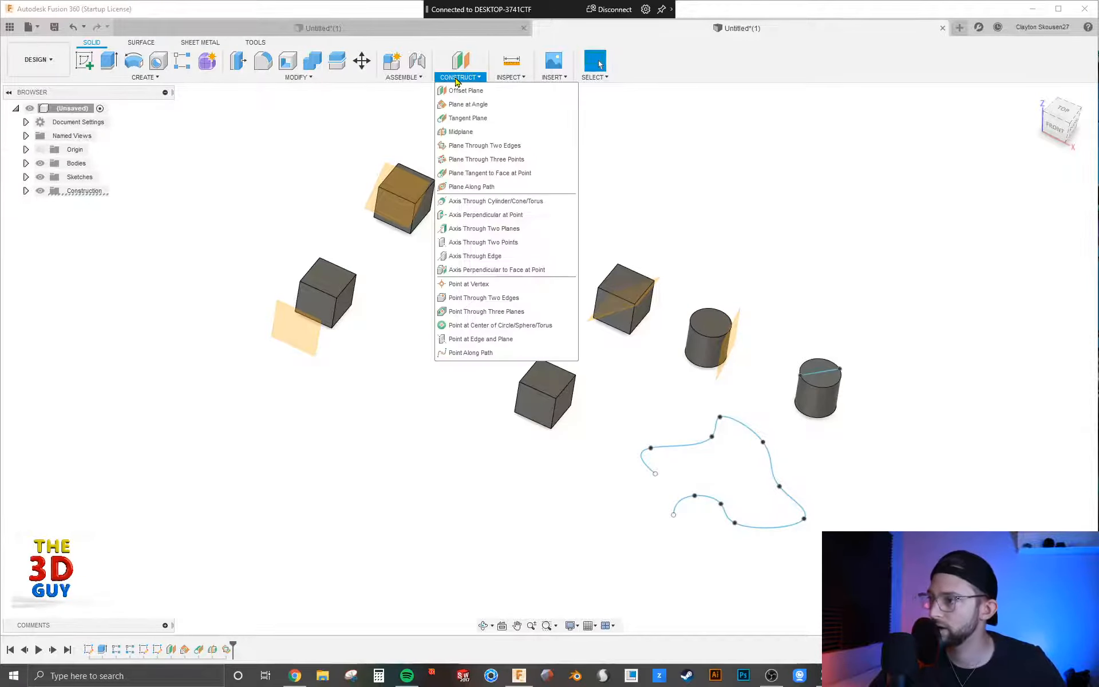
click(469, 163)
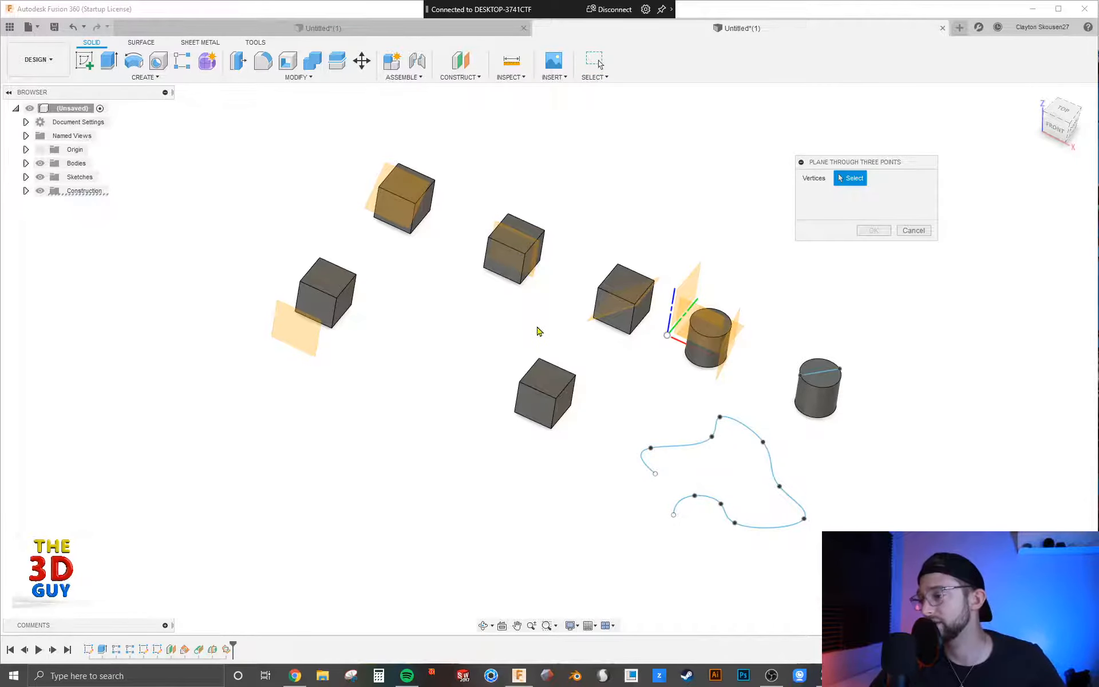
shift+middle_drag(538, 331, 499, 352)
click(500, 353)
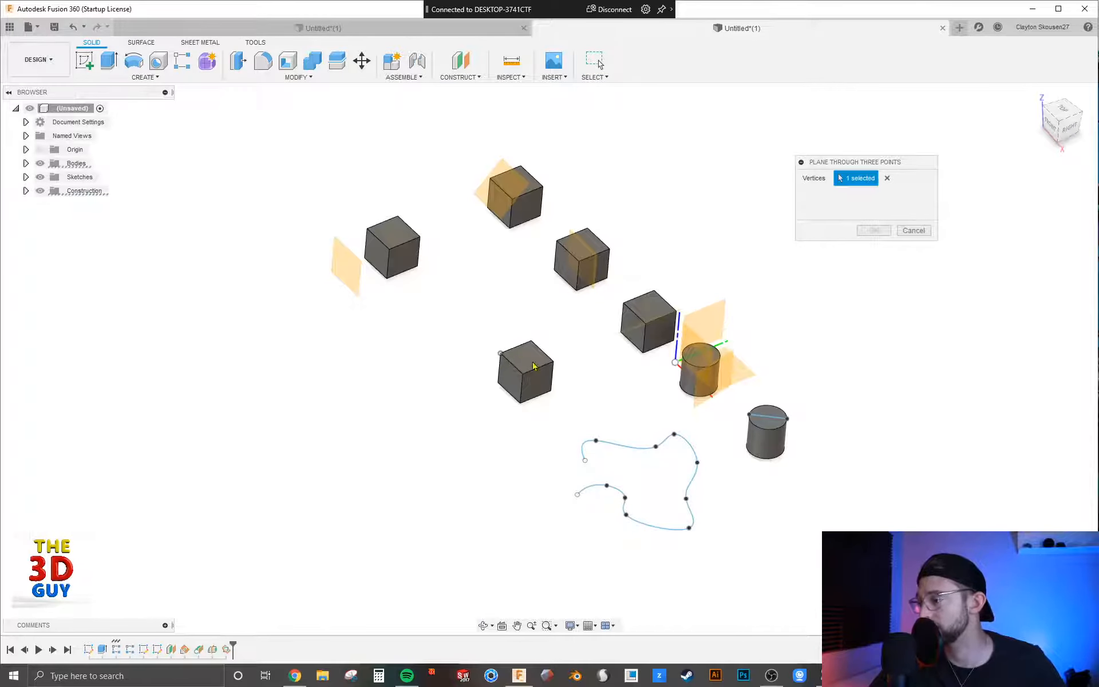
click(553, 361)
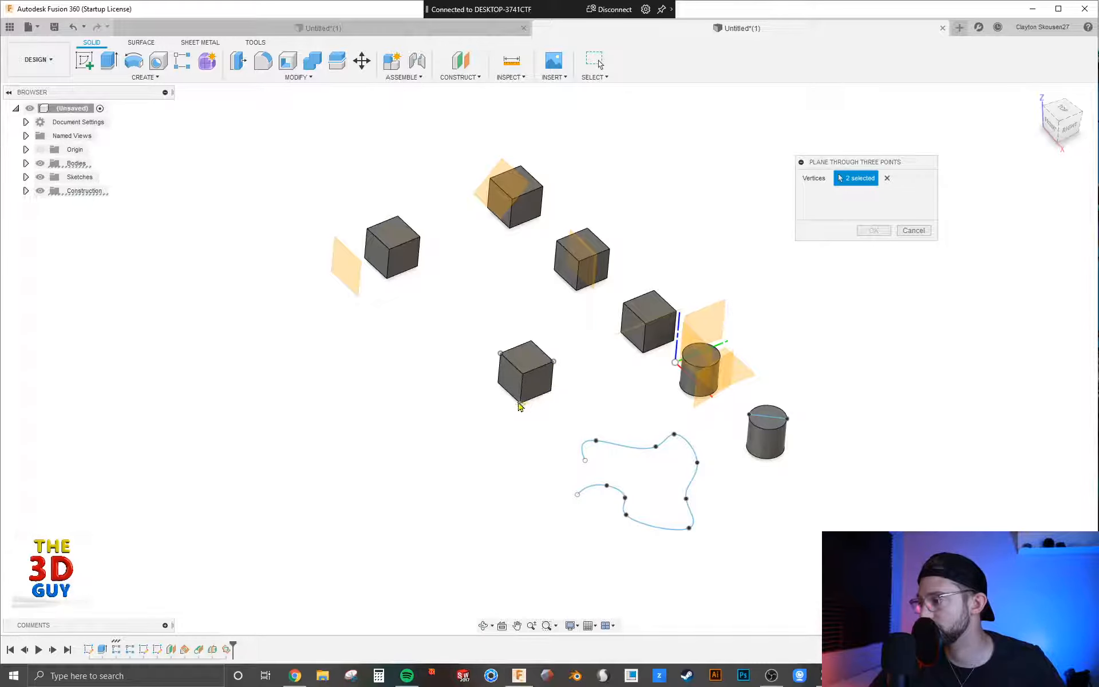
click(519, 402)
shift+middle_drag(422, 368, 496, 376)
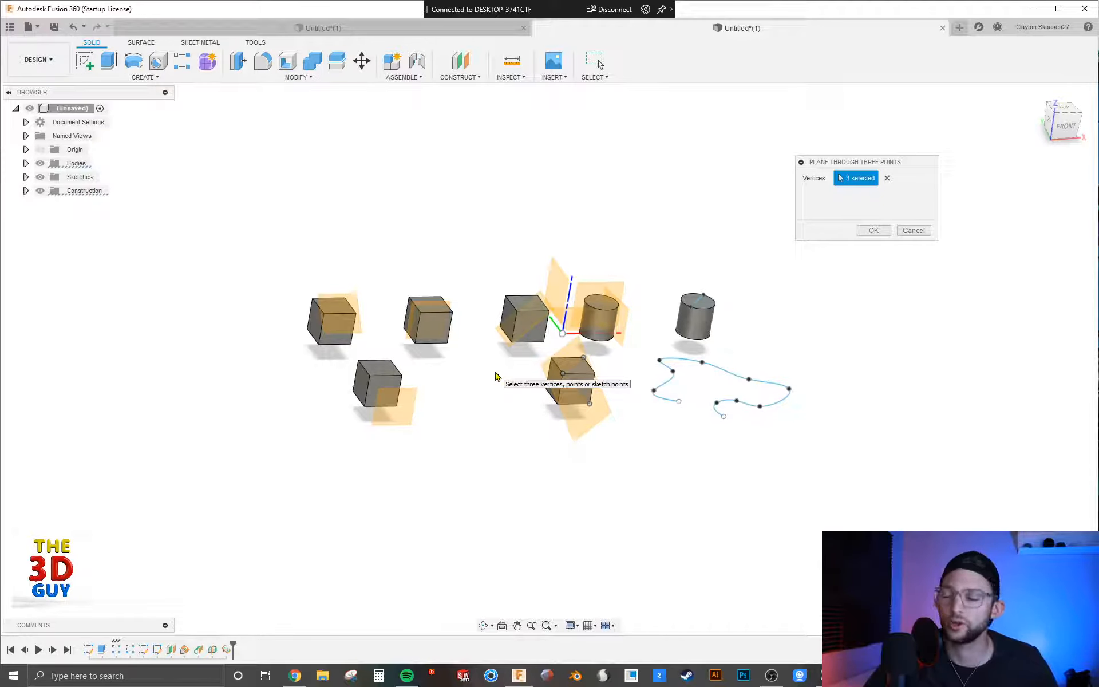
shift+middle_drag(598, 458, 528, 421)
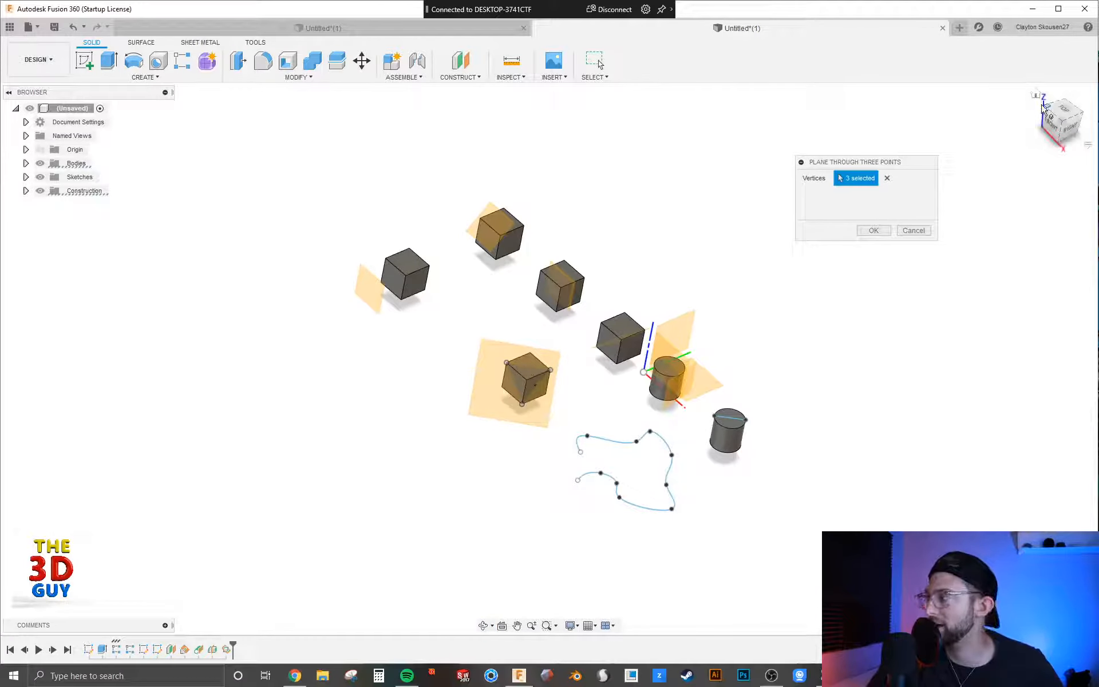
scroll(613, 292, up, 3)
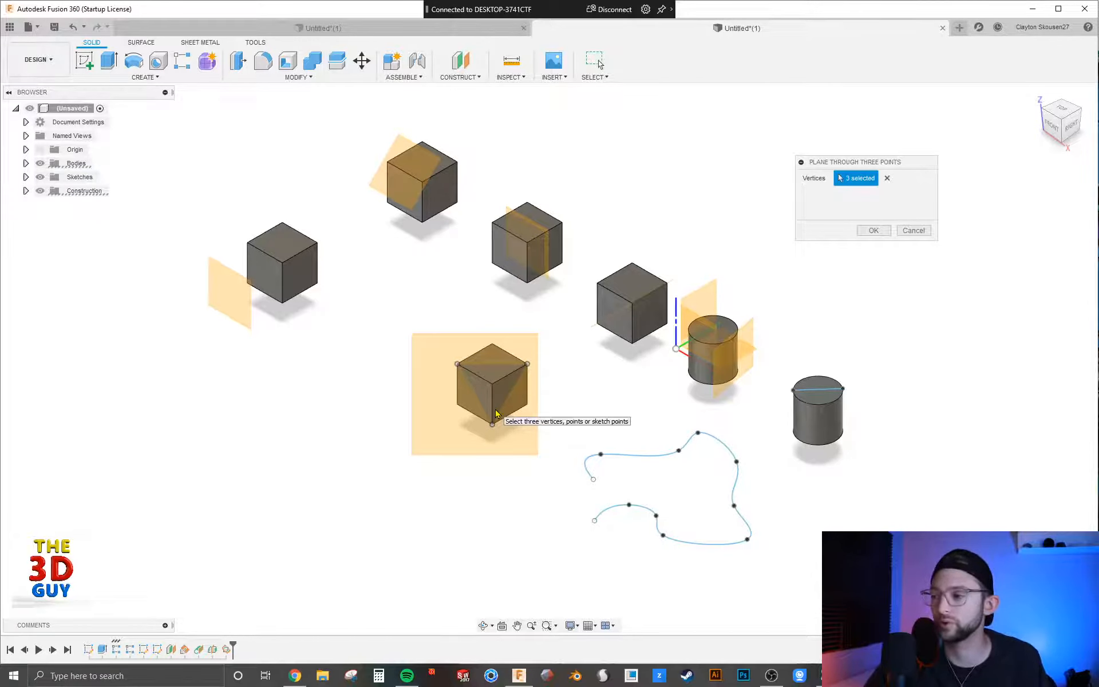
click(874, 231)
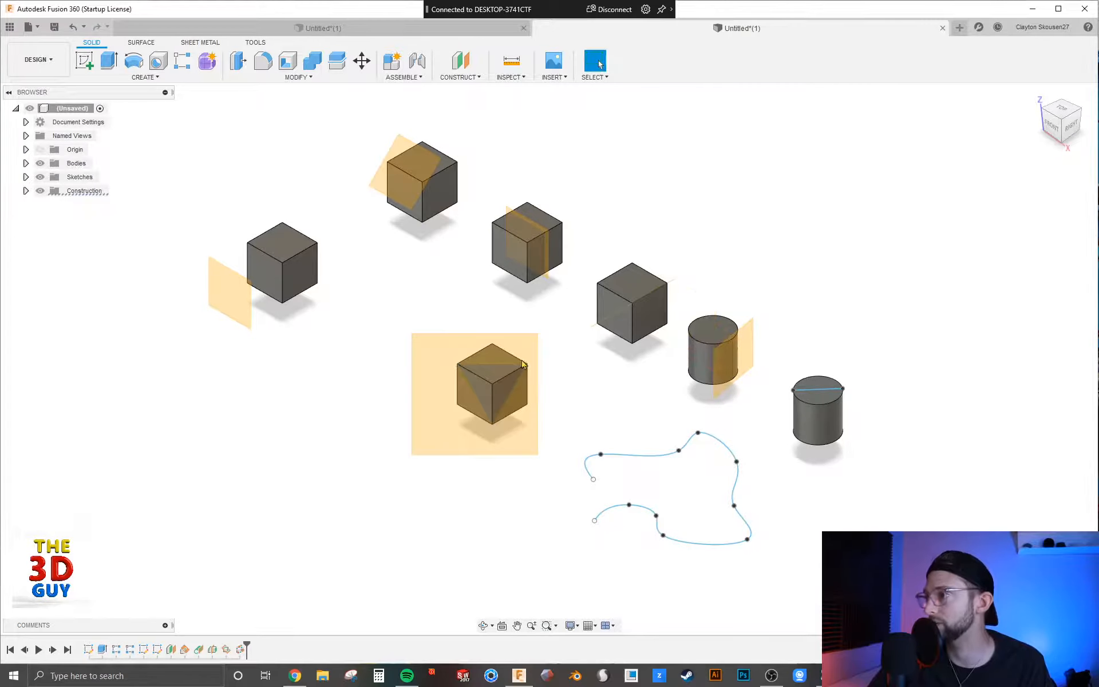
Create a plane tangent to the side face of the cylinder with the sketch line, at the line's left endpoint
click(460, 77)
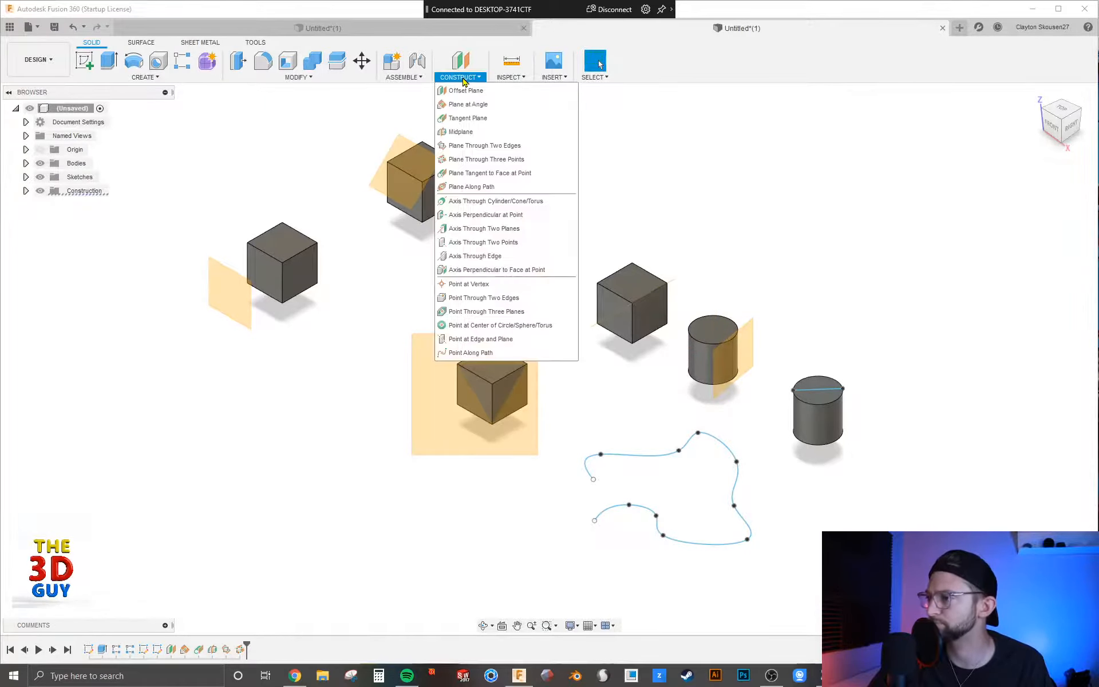
click(506, 173)
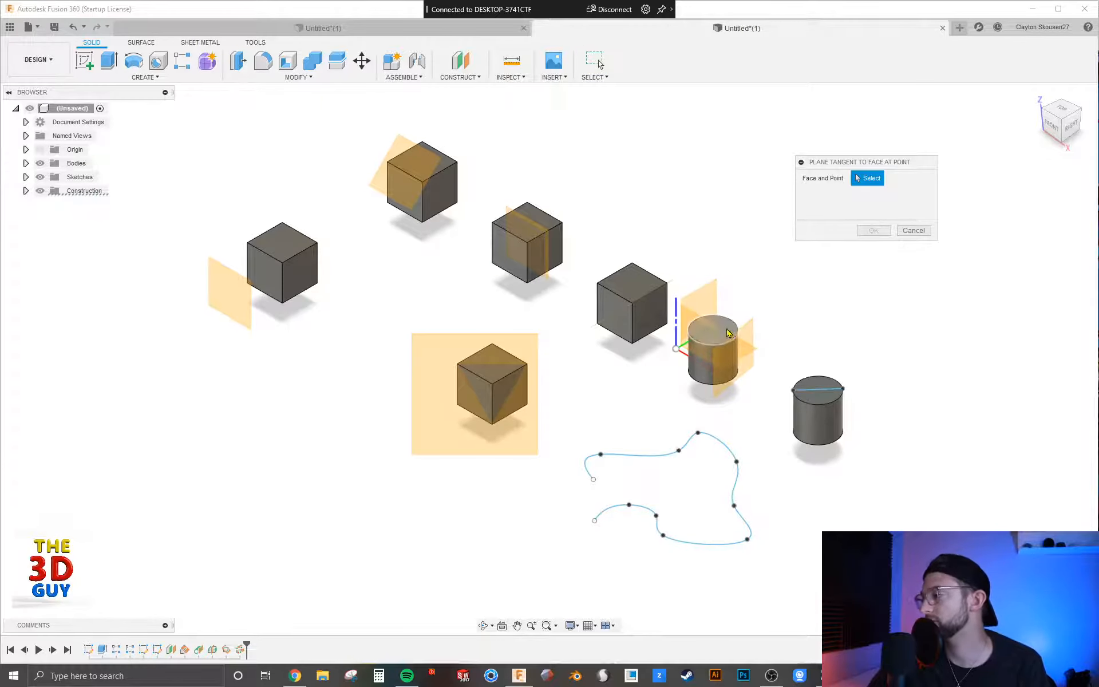
click(822, 439)
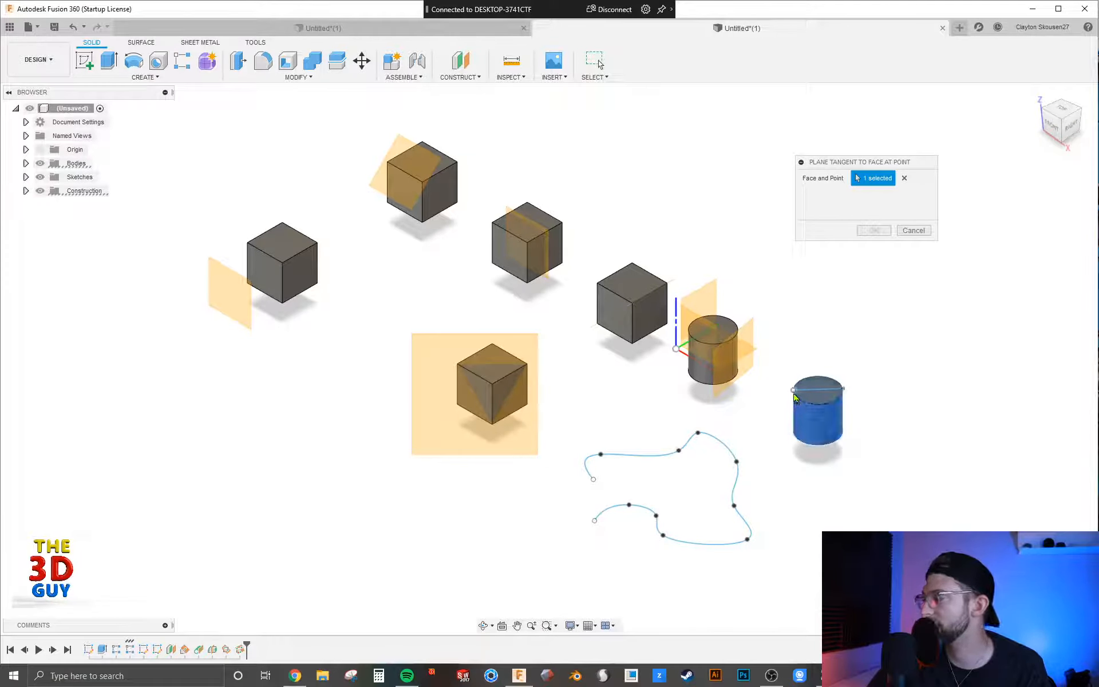
click(843, 389)
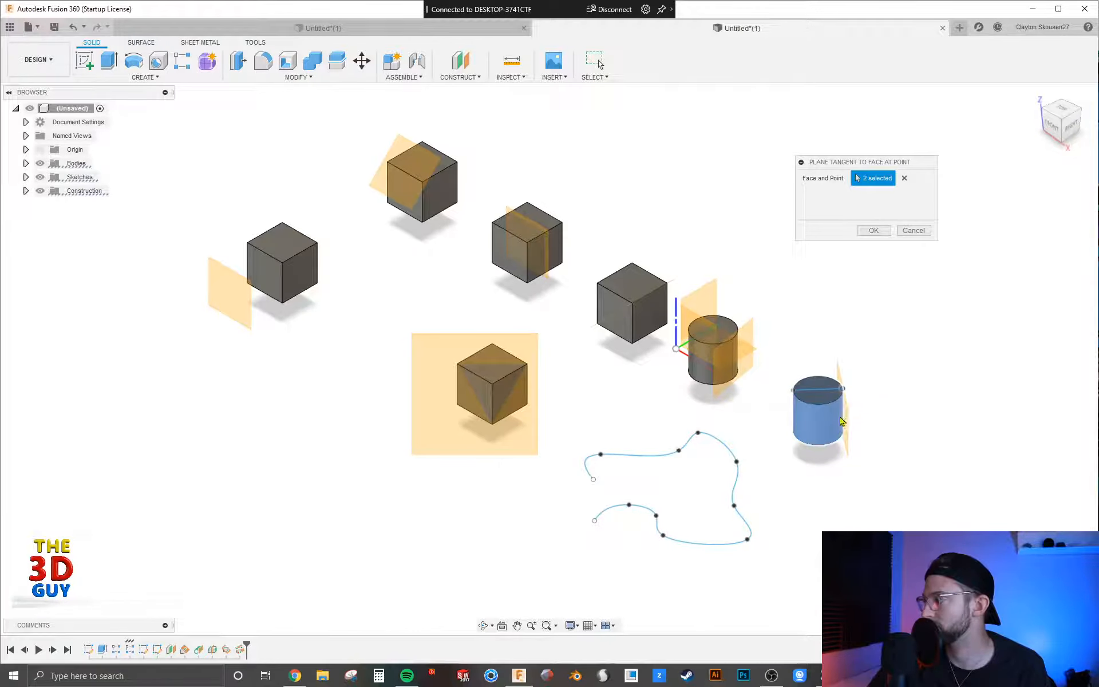
click(841, 391)
click(842, 390)
click(801, 425)
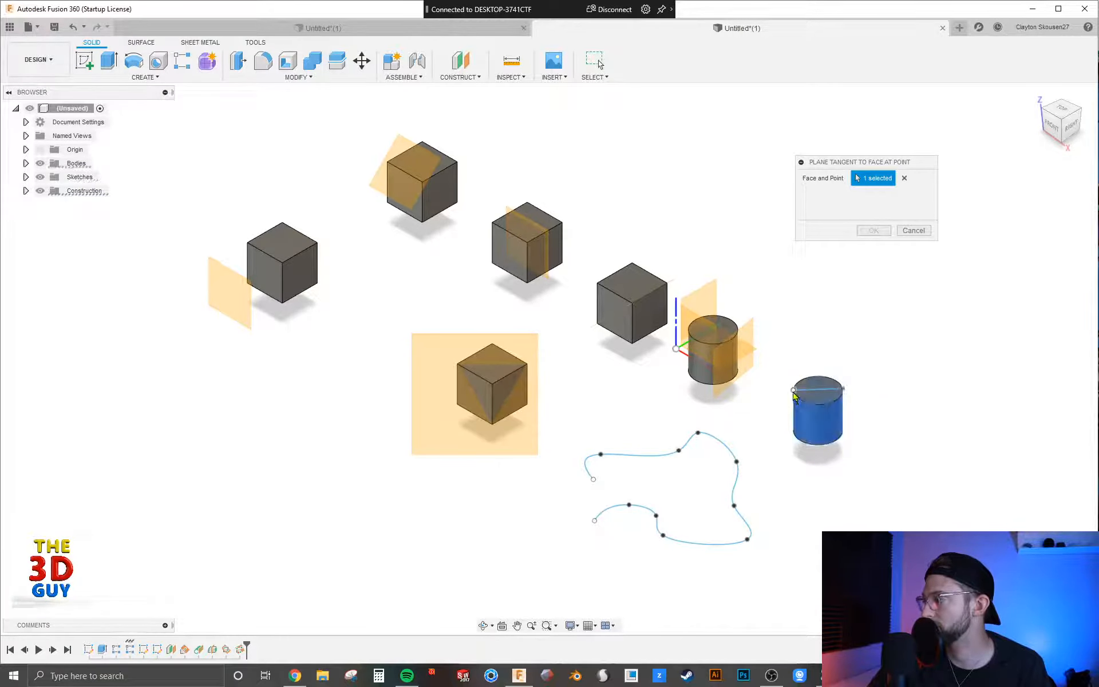
click(793, 391)
shift+middle_drag(776, 467, 810, 348)
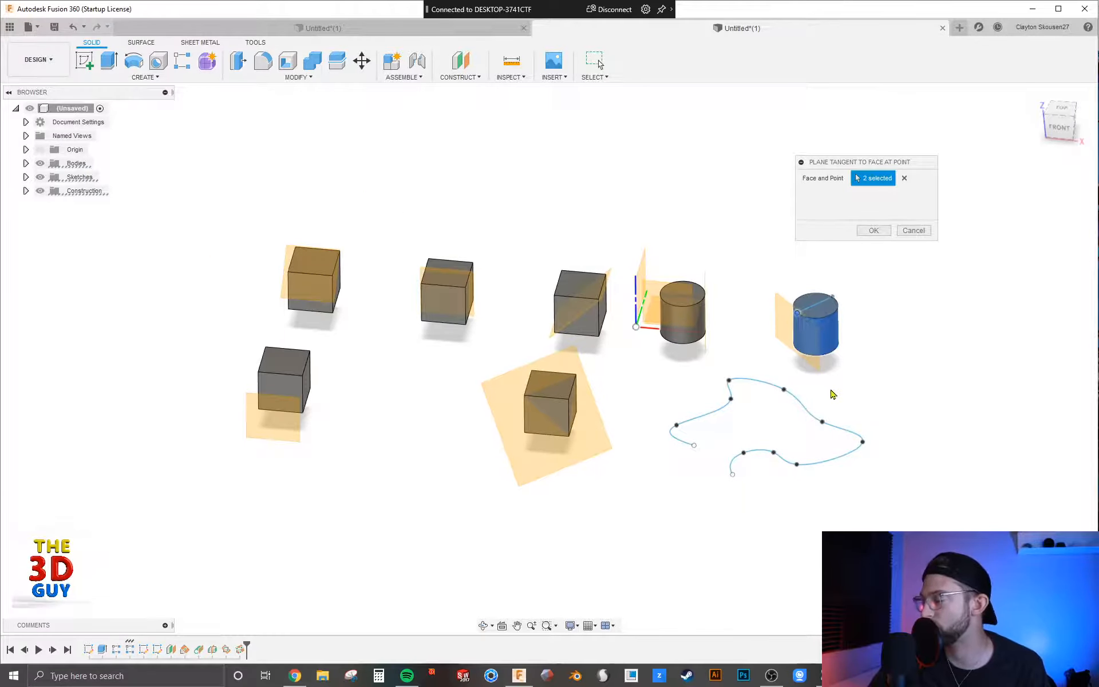
shift+middle_drag(832, 394, 709, 328)
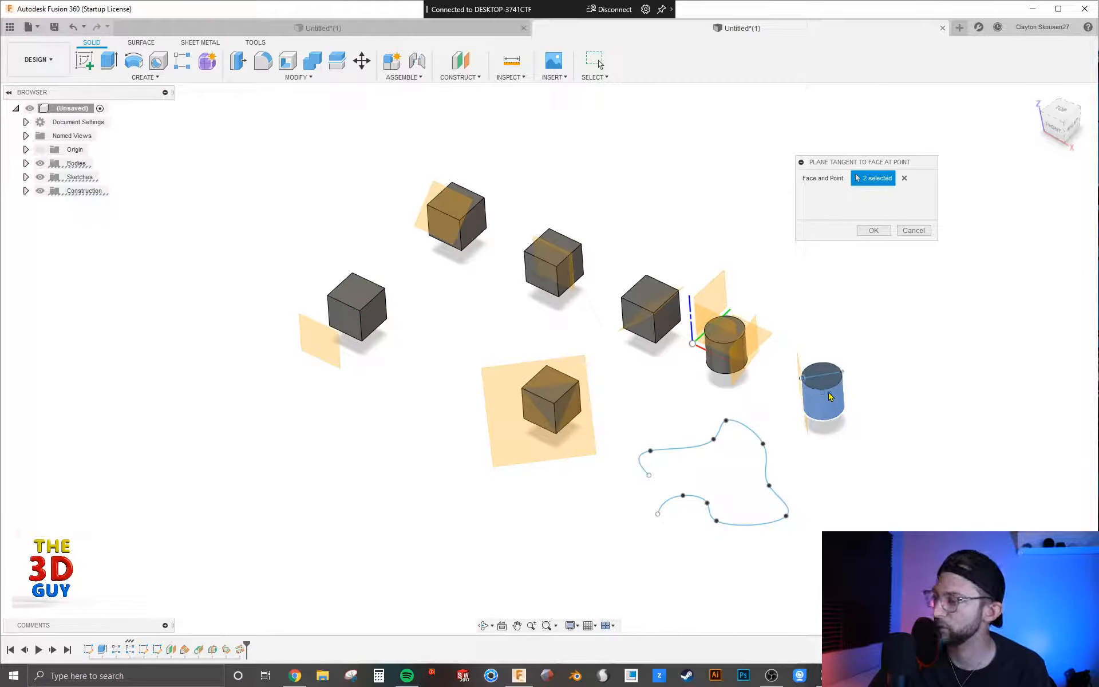
click(874, 230)
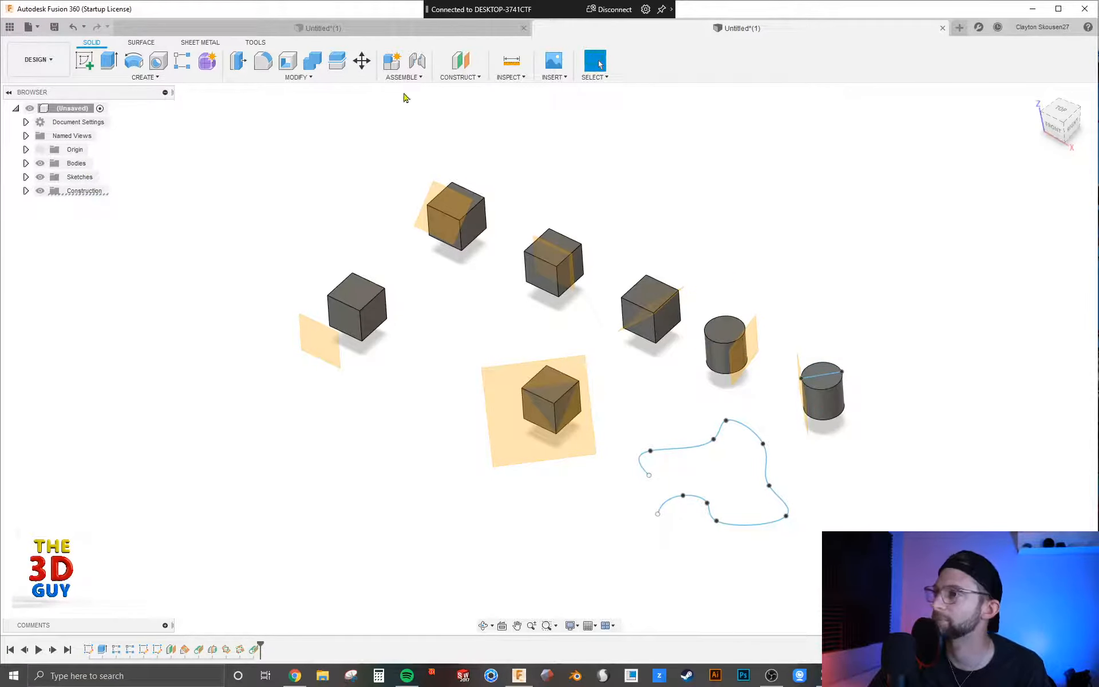
Define a plane along the spline path with tangent chain on, positioned at the proportional distance 1.00
click(459, 76)
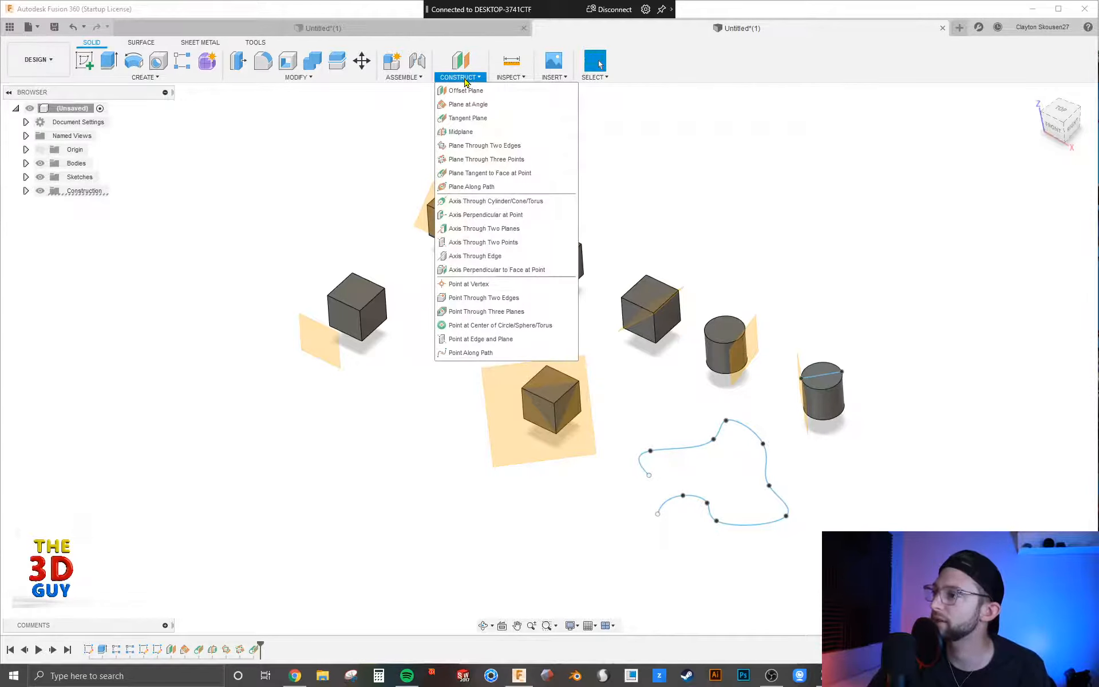
click(476, 188)
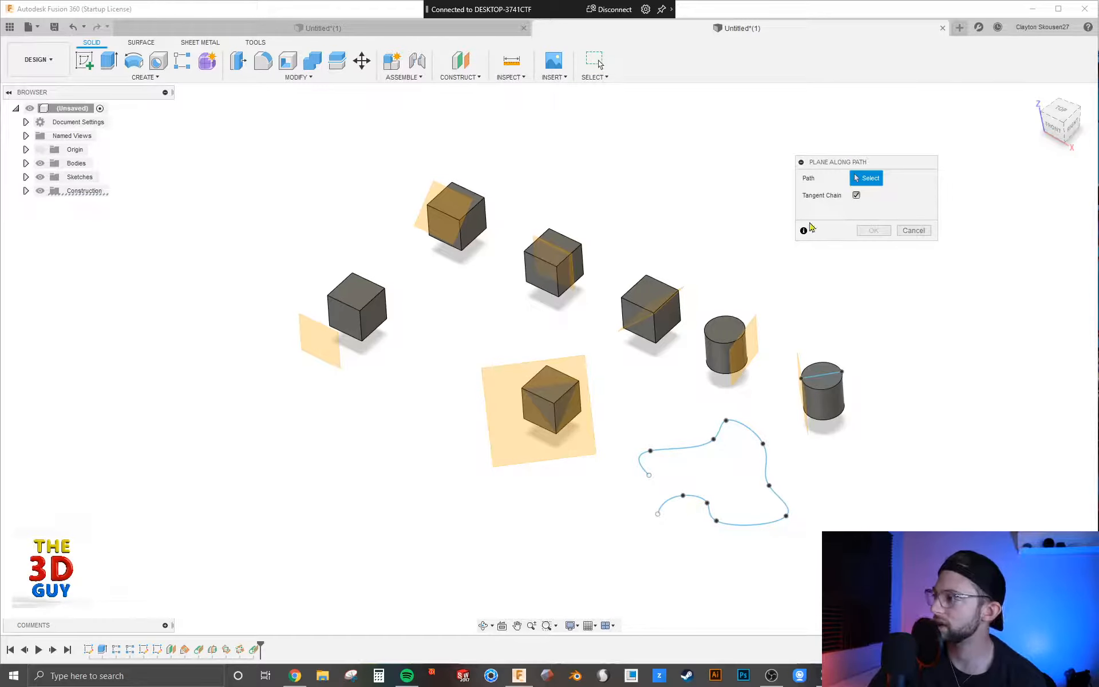
click(686, 447)
drag(697, 447, 650, 534)
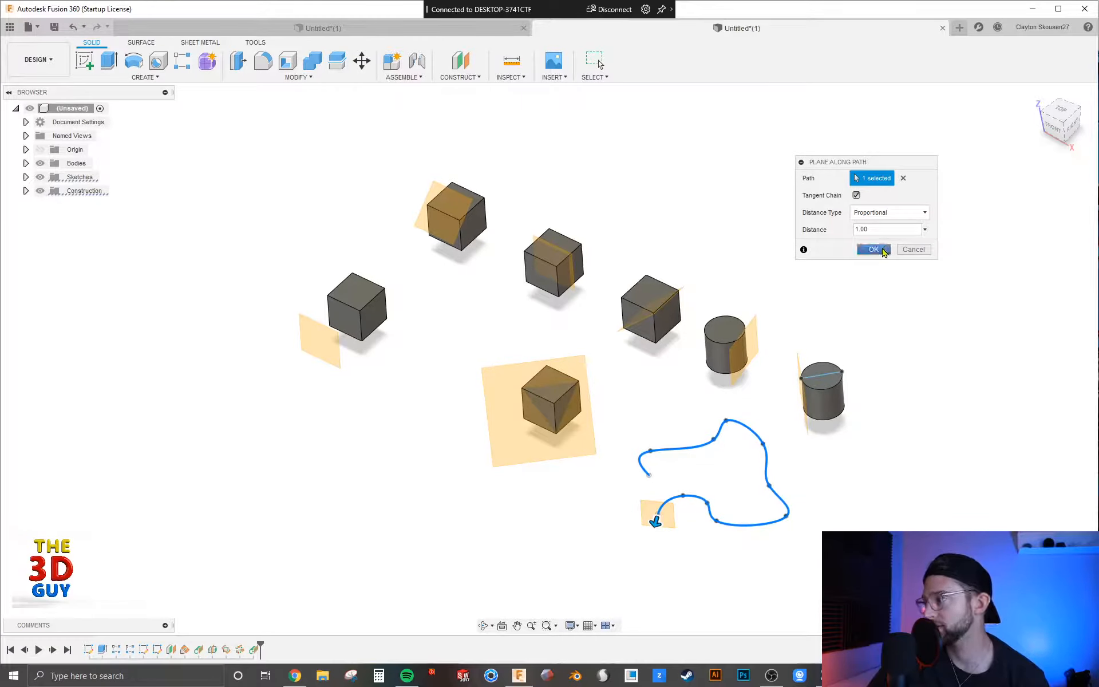
click(926, 230)
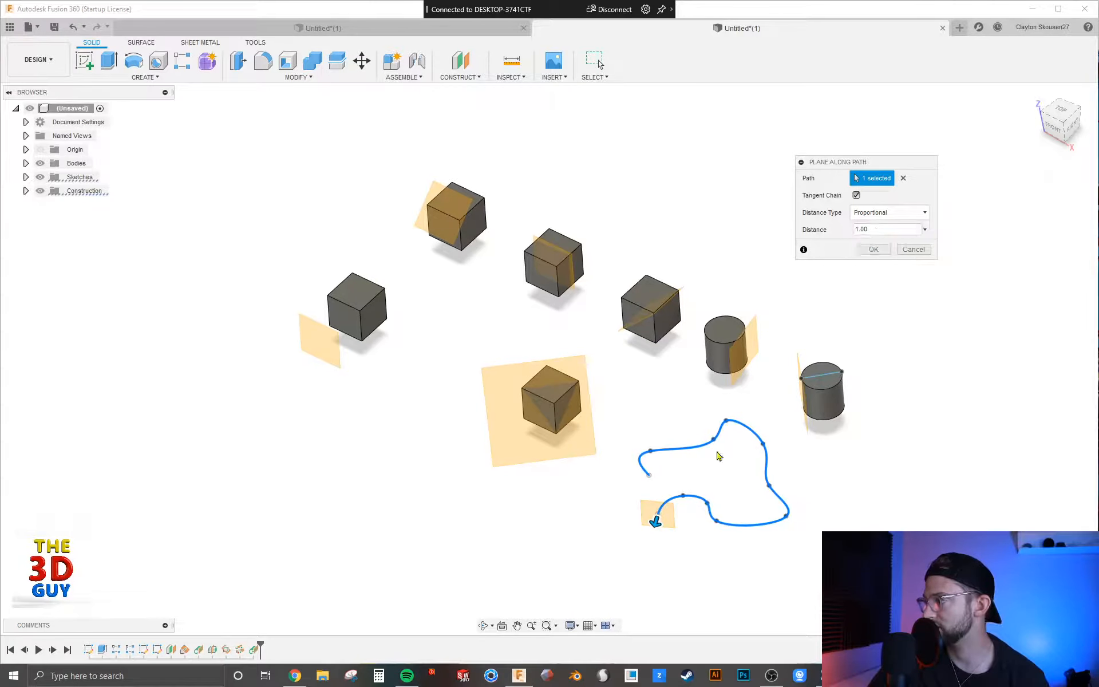
drag(656, 517, 664, 553)
Set the path plane's distance type to Physical and create the plane at 23.746 in, at the end of the spline
click(924, 213)
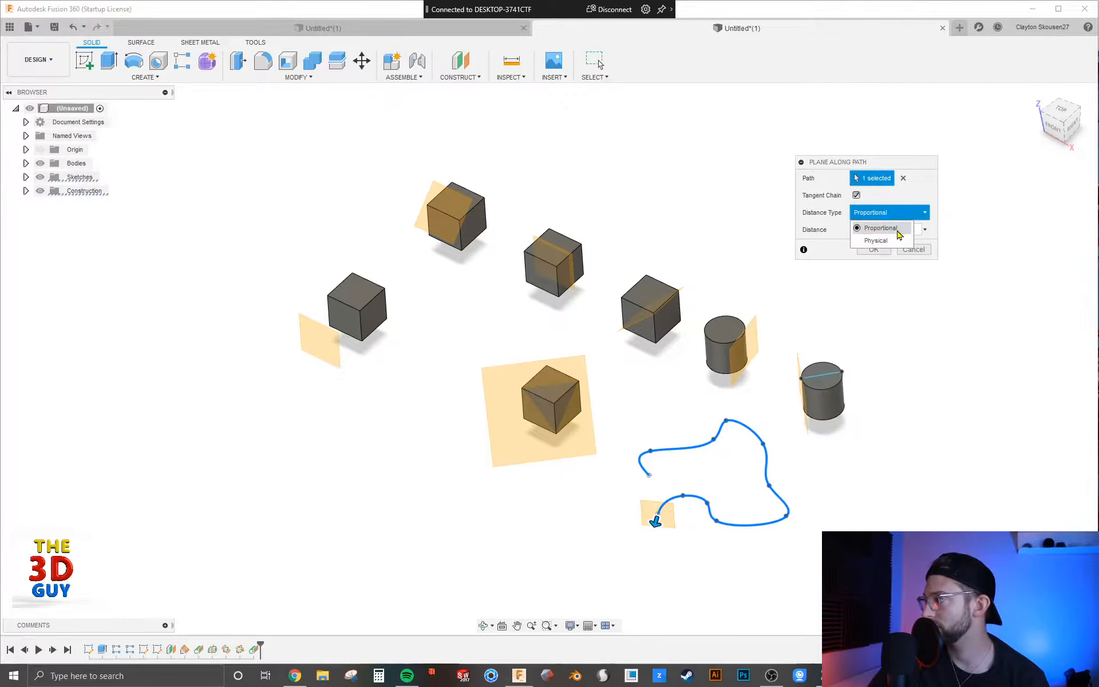
click(881, 241)
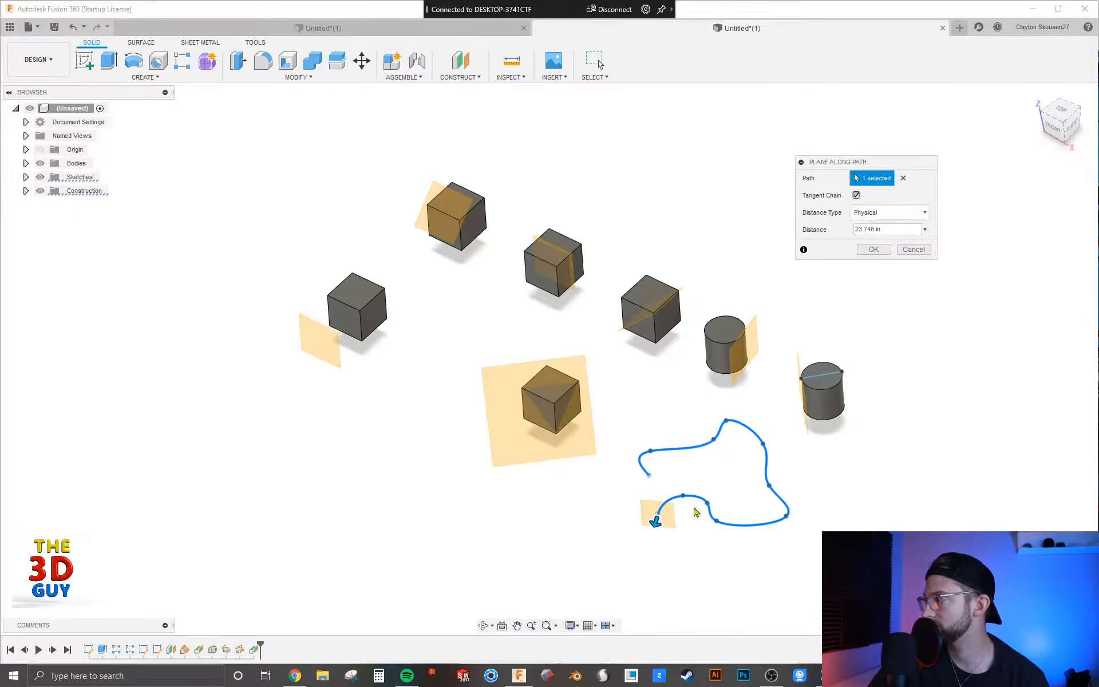
drag(658, 520, 626, 541)
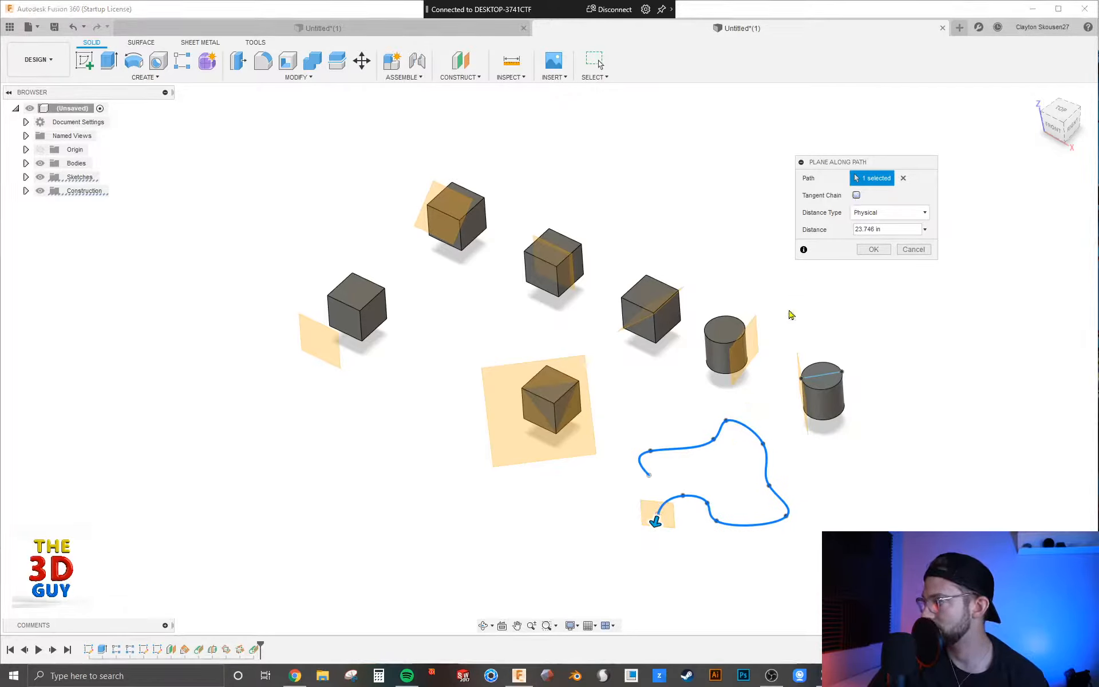
drag(656, 521, 641, 548)
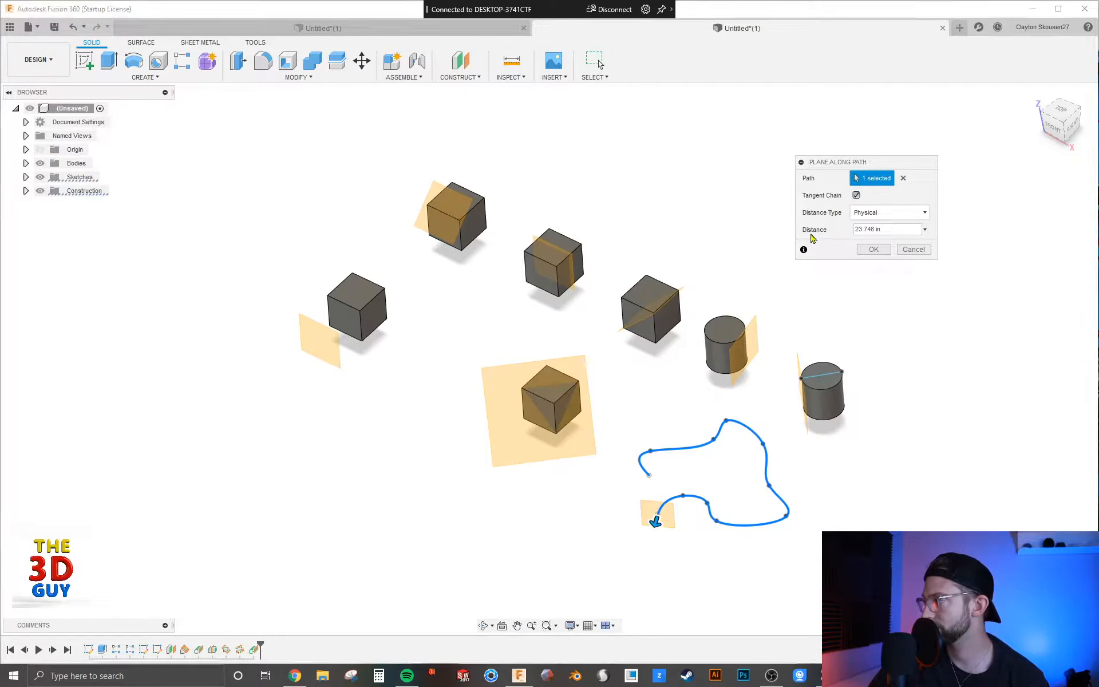
click(871, 250)
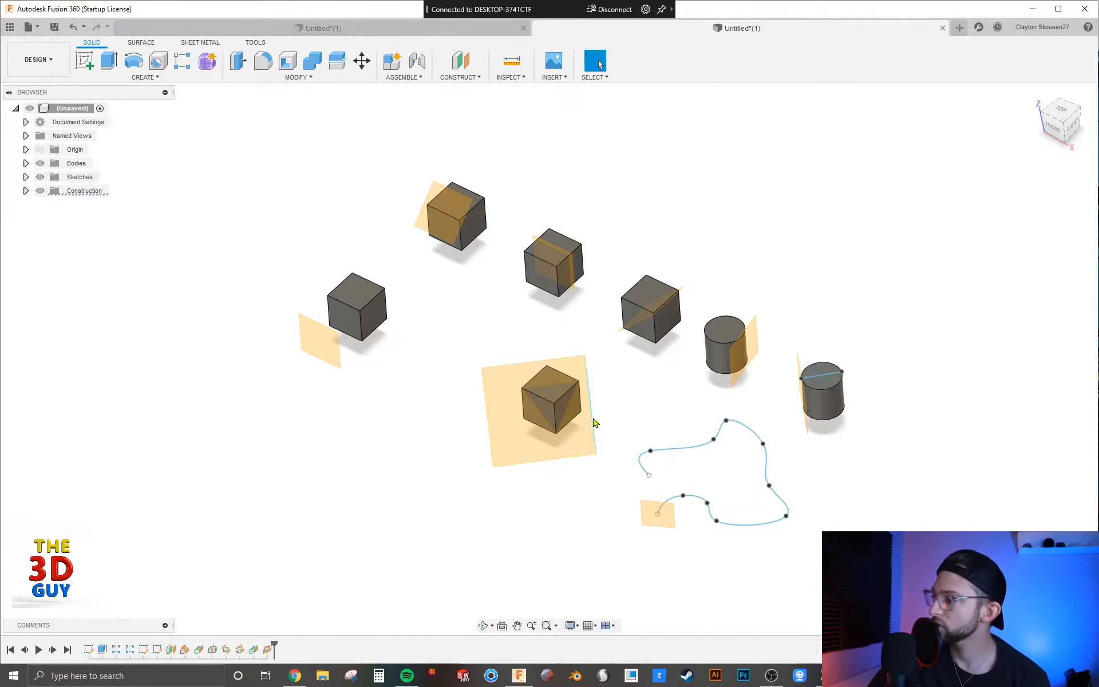
mouse_move(595, 422)
shift+middle_down()
mouse_move(594, 397)
mouse_move(628, 392)
mouse_move(592, 388)
mouse_move(613, 415)
shift+middle_up()
scroll(613, 415, down, 1)
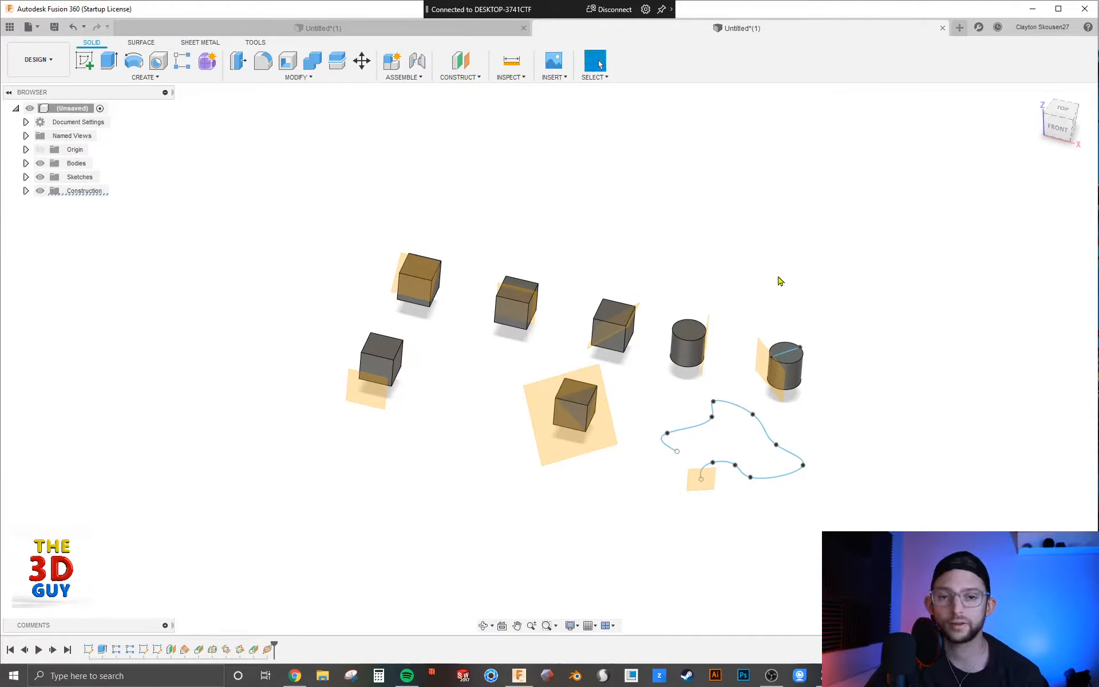